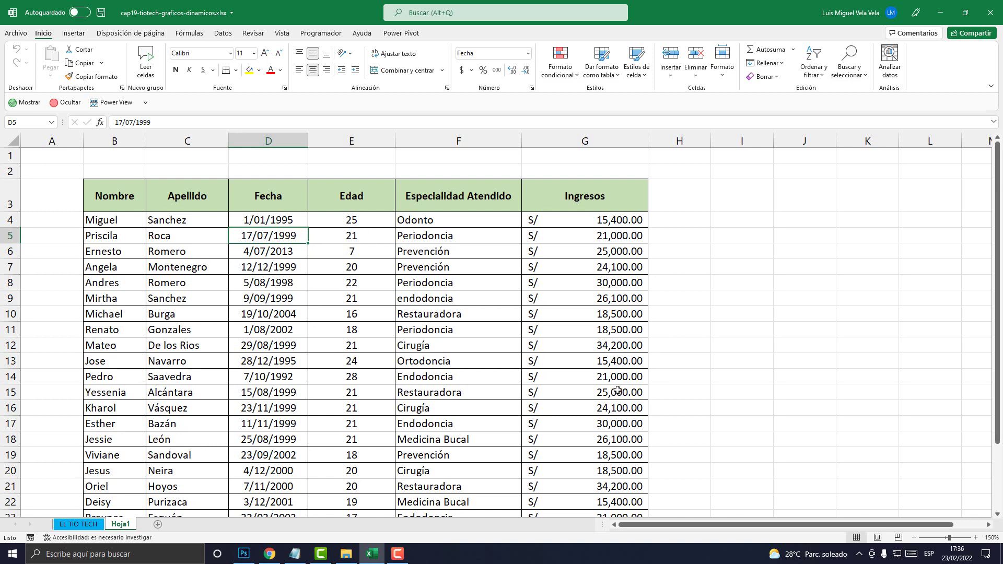
Look over the Hoja1 data table, covering the name, date, age, specialty and income columns down through the records
{"action": "scroll", "coordinate": [600, 397], "scroll_direction": "down", "scroll_amount": 8}
{"action": "scroll", "coordinate": [582, 407], "scroll_direction": "up", "scroll_amount": 8}
{"action": "mouse_move", "coordinate": [138, 205]}
{"action": "left_mouse_down"}
{"action": "mouse_move", "coordinate": [511, 376]}
{"action": "mouse_move", "coordinate": [580, 543]}
{"action": "mouse_move", "coordinate": [548, 444]}
{"action": "left_mouse_up"}
{"action": "scroll", "coordinate": [510, 416], "scroll_direction": "up", "scroll_amount": 4}
{"action": "left_click", "coordinate": [372, 325]}
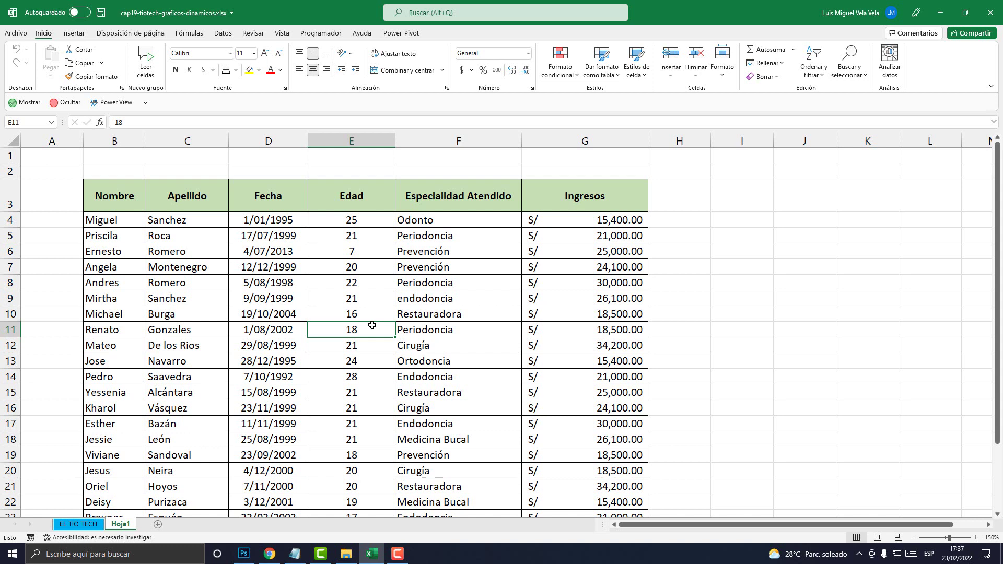
{"action": "scroll", "coordinate": [360, 319], "scroll_direction": "down", "scroll_amount": 3}
{"action": "scroll", "coordinate": [360, 319], "scroll_direction": "up", "scroll_amount": 3}
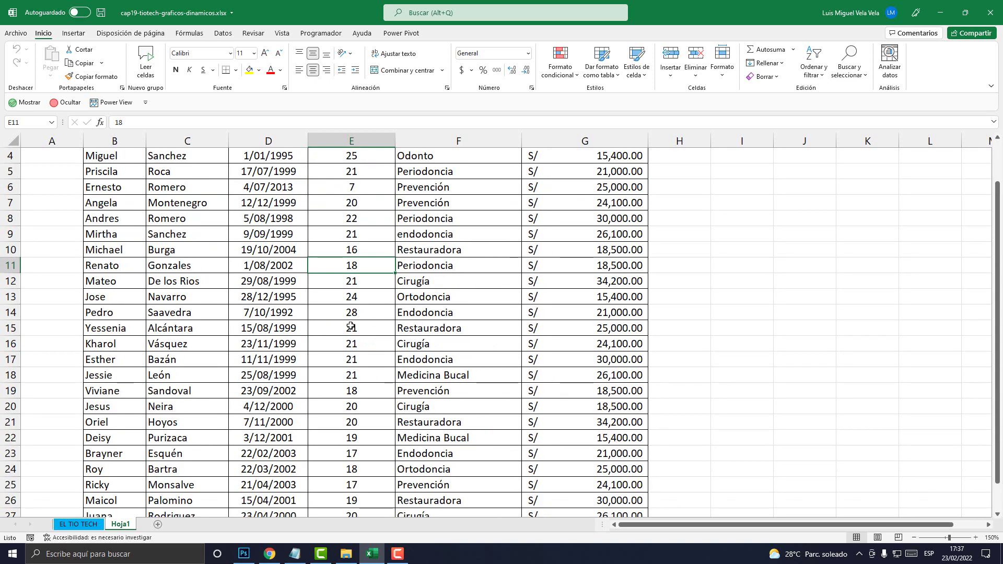
Select the complete data range B3:G28 on Hoja1, including the header row
{"action": "left_click", "coordinate": [130, 195]}
{"action": "left_click_drag", "start_coordinate": [131, 196], "coordinate": [601, 466]}
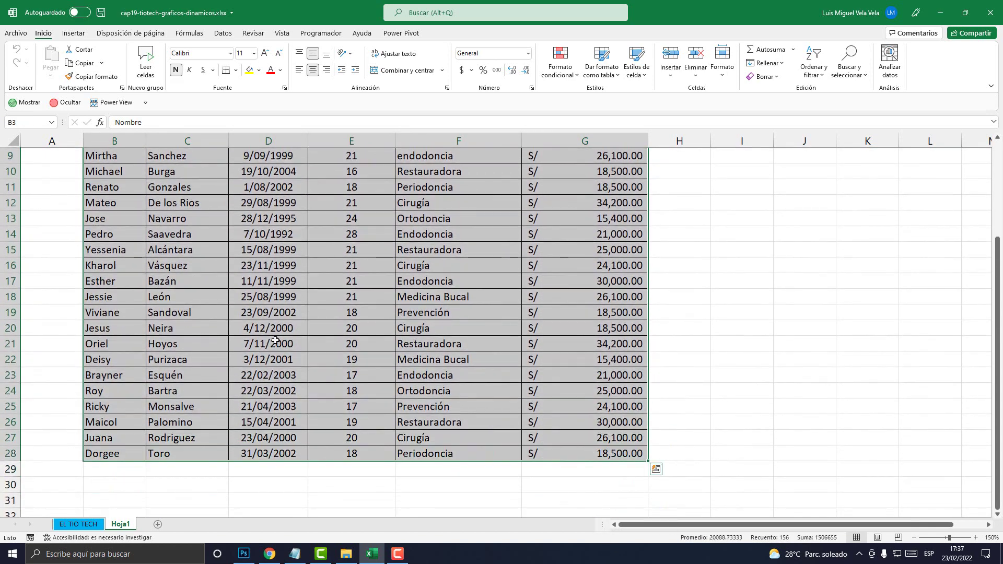
{"action": "scroll", "coordinate": [600, 466], "scroll_direction": "up", "scroll_amount": 3}
{"action": "type", "text": "<"}
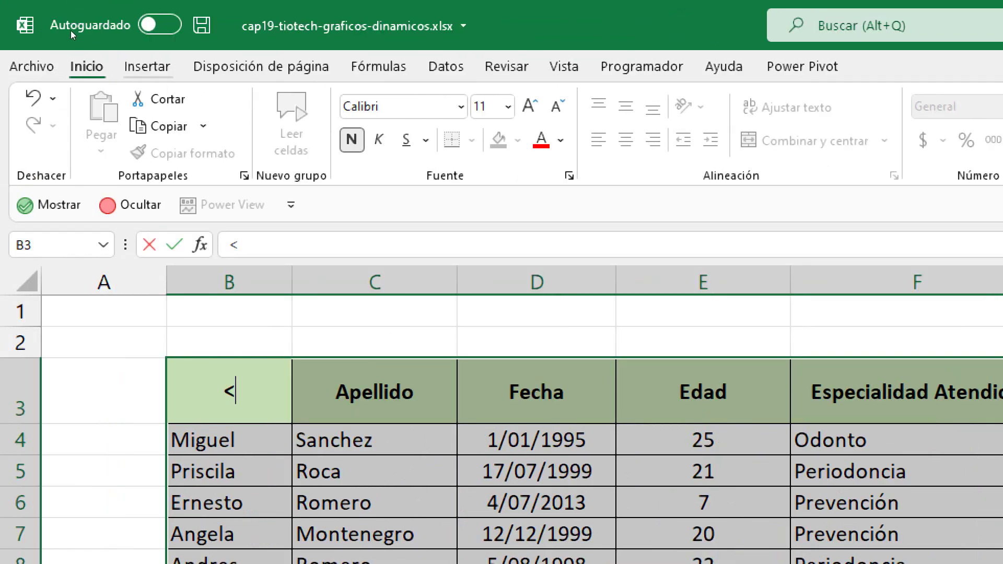
{"action": "key", "text": "alt+b"}
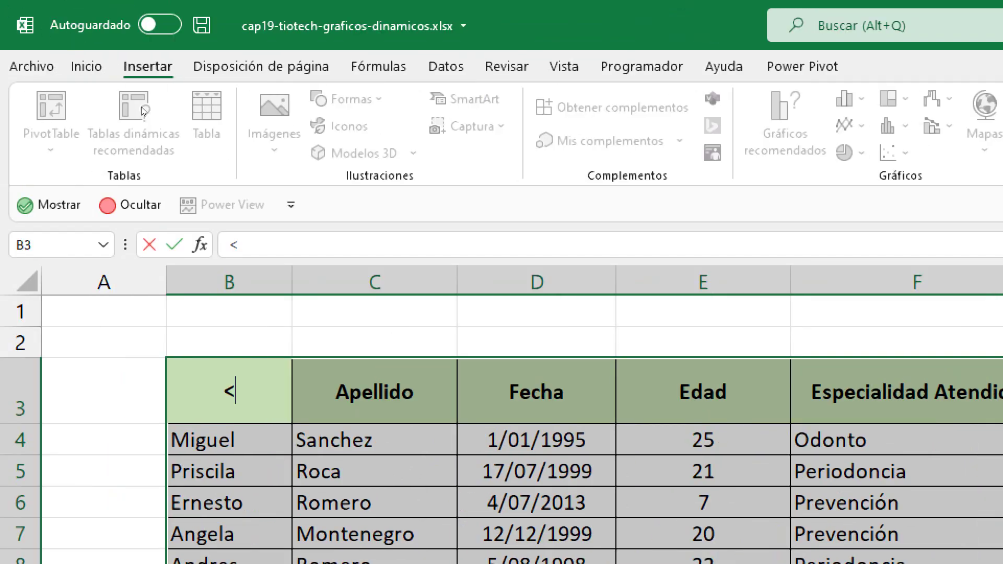
{"action": "key", "text": "Right"}
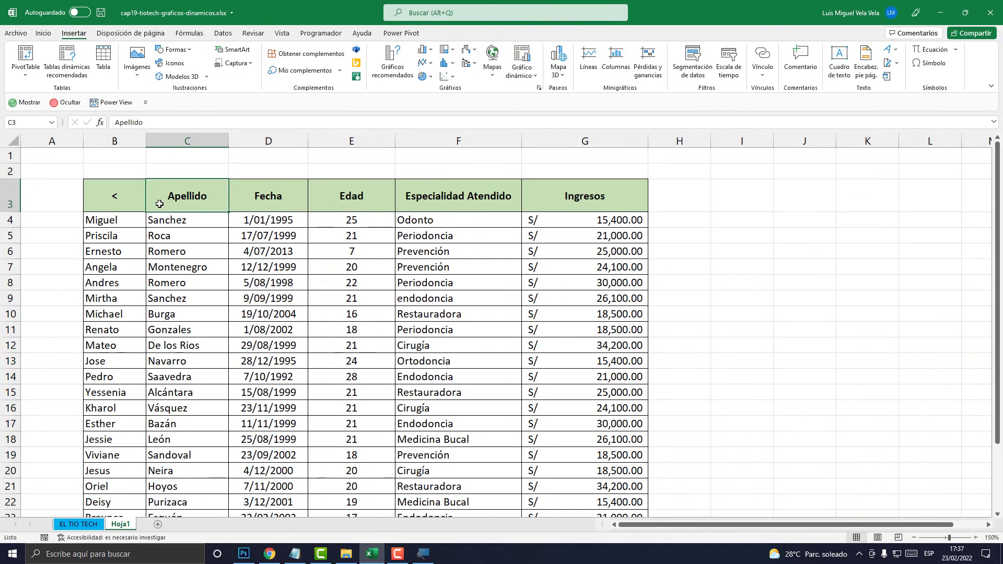
{"action": "key", "text": "ctrl+z"}
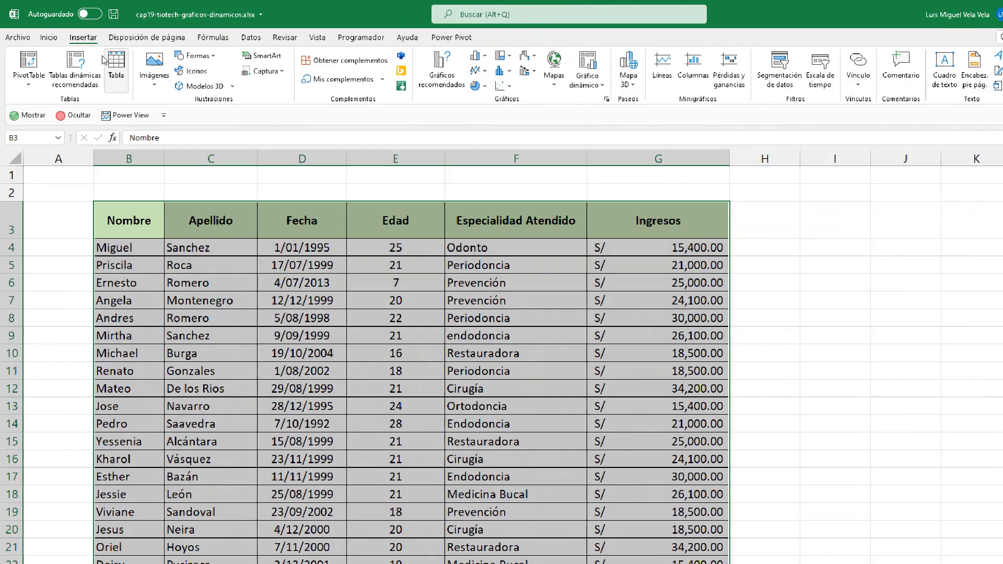
Convert the selected range B3:G28 into a table that has headers
{"action": "left_click", "coordinate": [207, 120]}
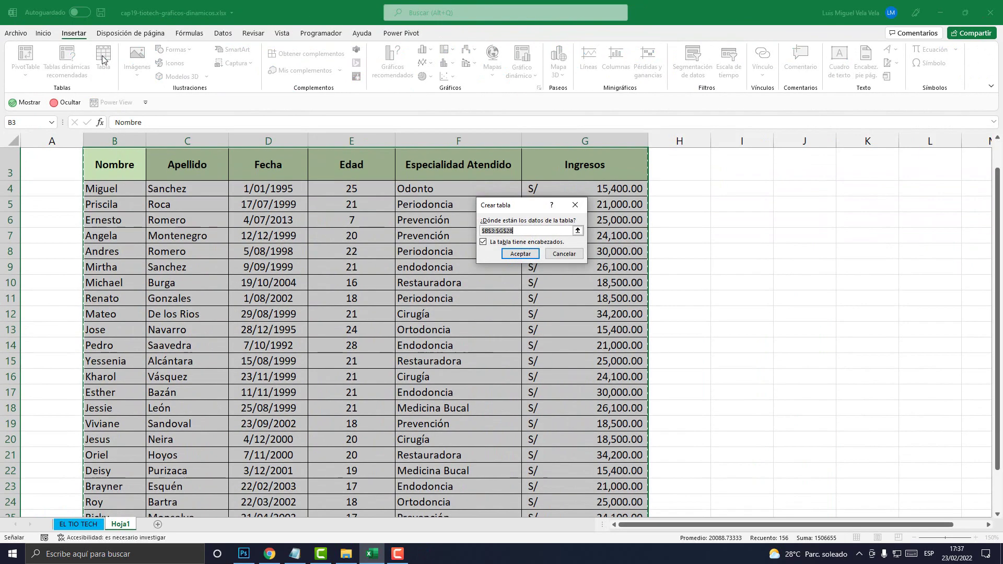
{"action": "left_click", "coordinate": [521, 254]}
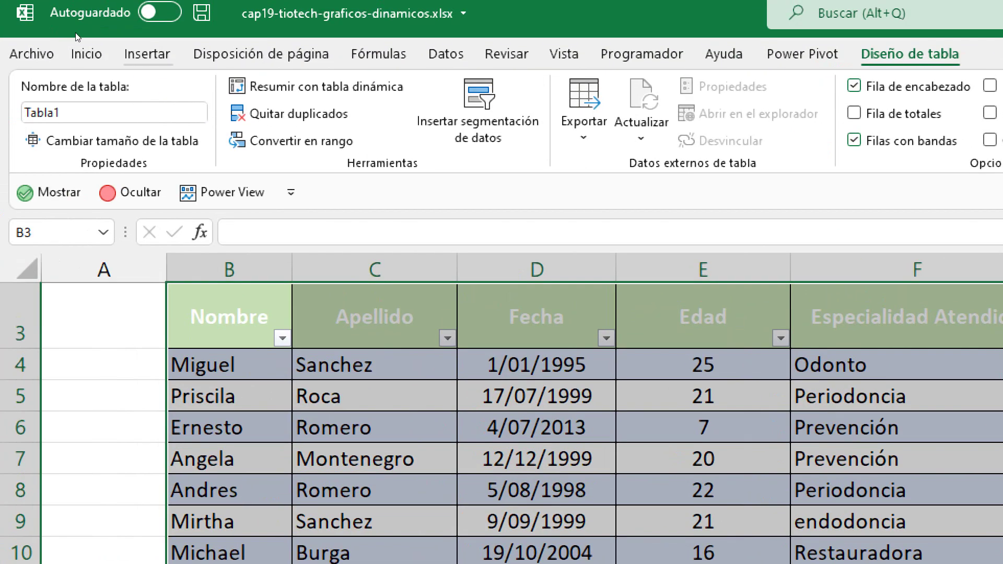
Insert a pivot table based on Tabla1, placed in a new worksheet
{"action": "left_click", "coordinate": [73, 35]}
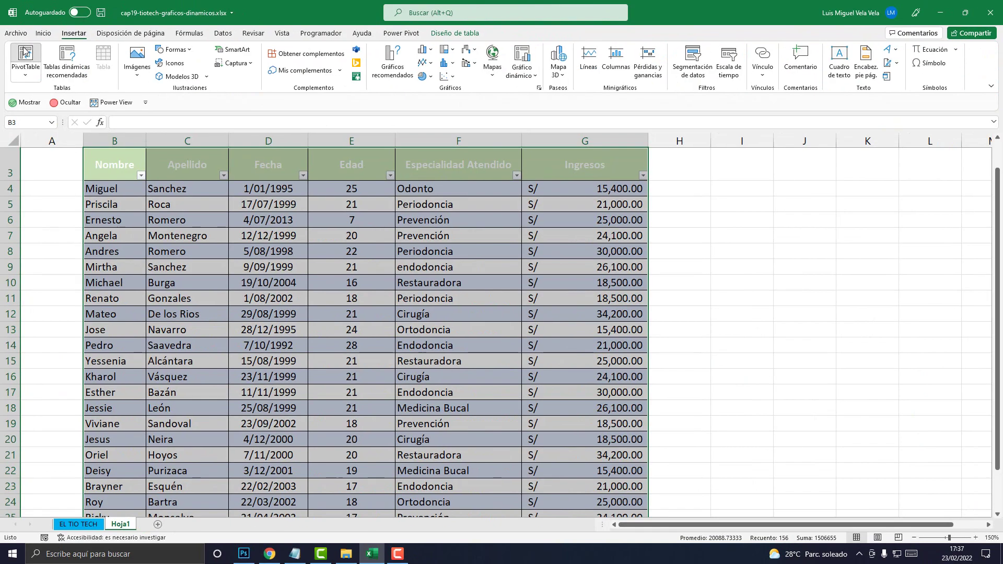
{"action": "left_click", "coordinate": [50, 96]}
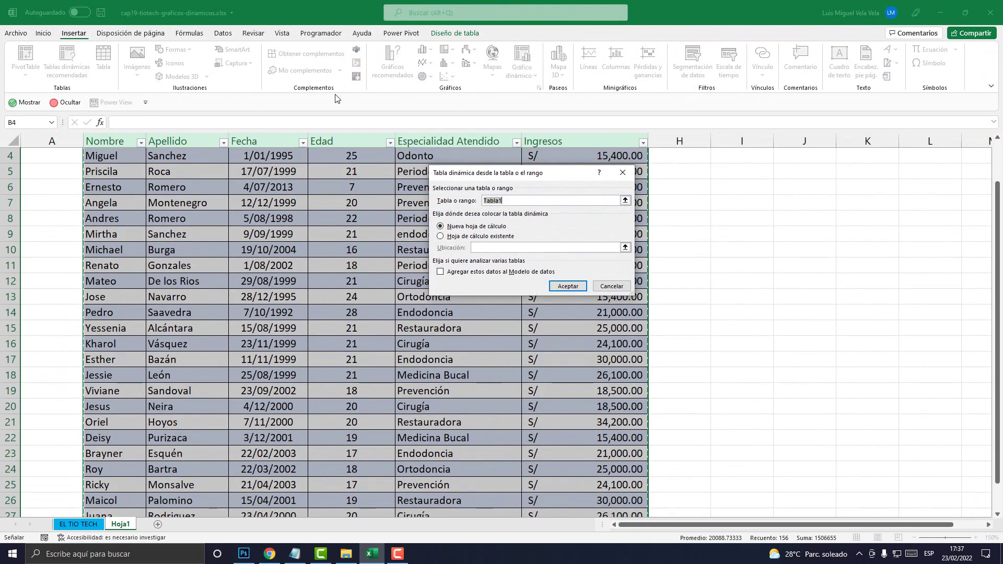
{"action": "left_click", "coordinate": [566, 287]}
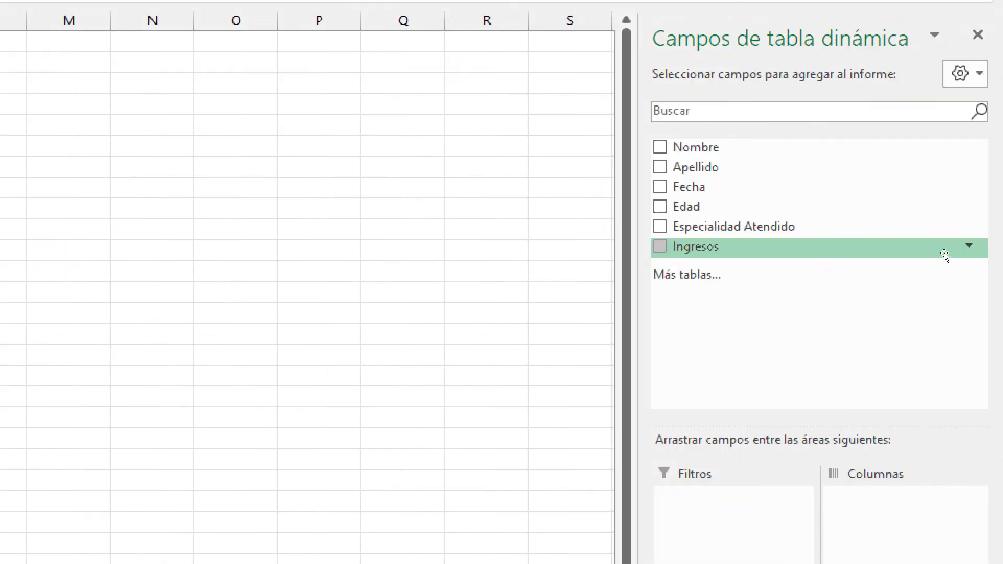
Add Ingresos to the pivot table's values area and Especialidad Atendido to its rows area
{"action": "left_click_drag", "start_coordinate": [931, 254], "coordinate": [1000, 340]}
{"action": "left_click_drag", "start_coordinate": [1000, 426], "coordinate": [980, 472]}
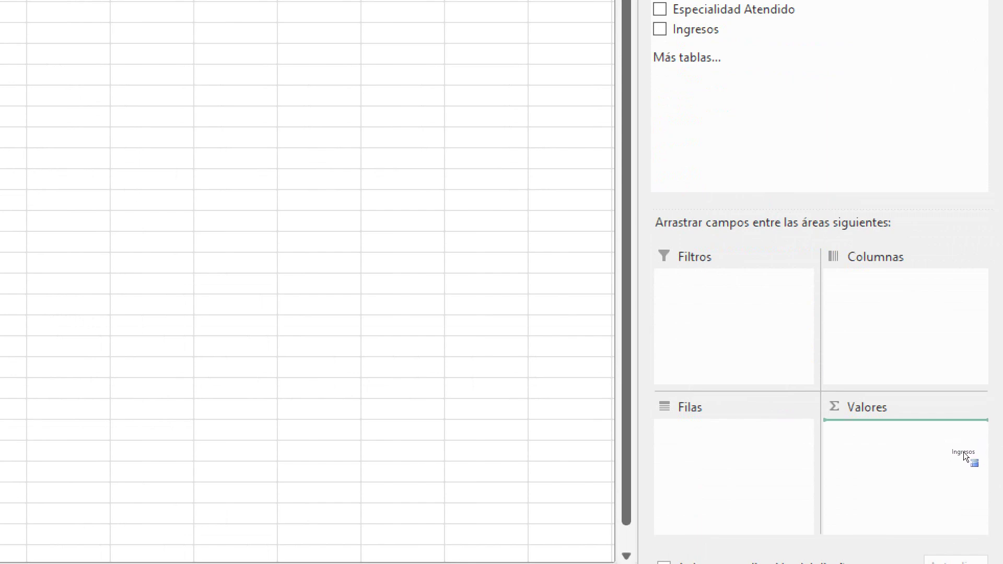
{"action": "left_click_drag", "start_coordinate": [964, 452], "coordinate": [963, 452]}
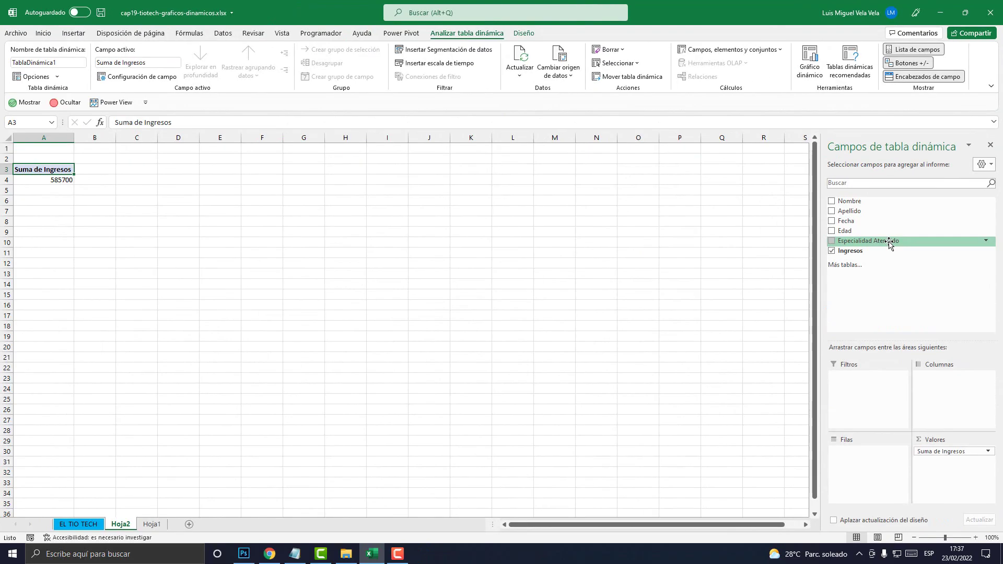
{"action": "left_click_drag", "start_coordinate": [773, 340], "coordinate": [756, 563]}
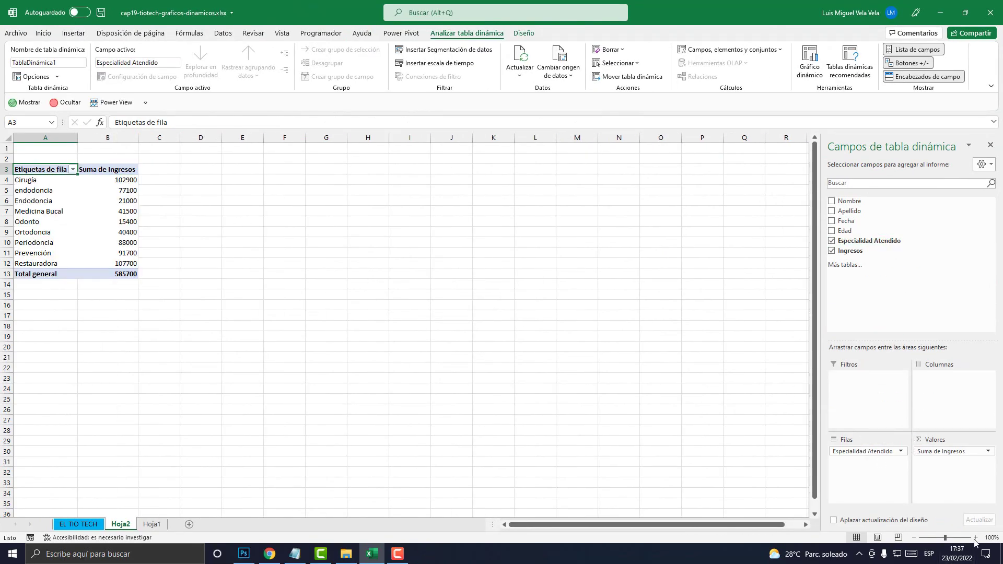
Examine the pivot table's list of specialties and the summed income beside each one
{"action": "left_click", "coordinate": [975, 538]}
{"action": "left_click", "coordinate": [975, 538]}
{"action": "left_click", "coordinate": [975, 538]}
{"action": "left_click", "coordinate": [976, 538]}
{"action": "left_click", "coordinate": [976, 538]}
{"action": "left_click", "coordinate": [975, 538]}
{"action": "left_click", "coordinate": [975, 538]}
{"action": "left_click", "coordinate": [975, 538]}
{"action": "left_click", "coordinate": [976, 538]}
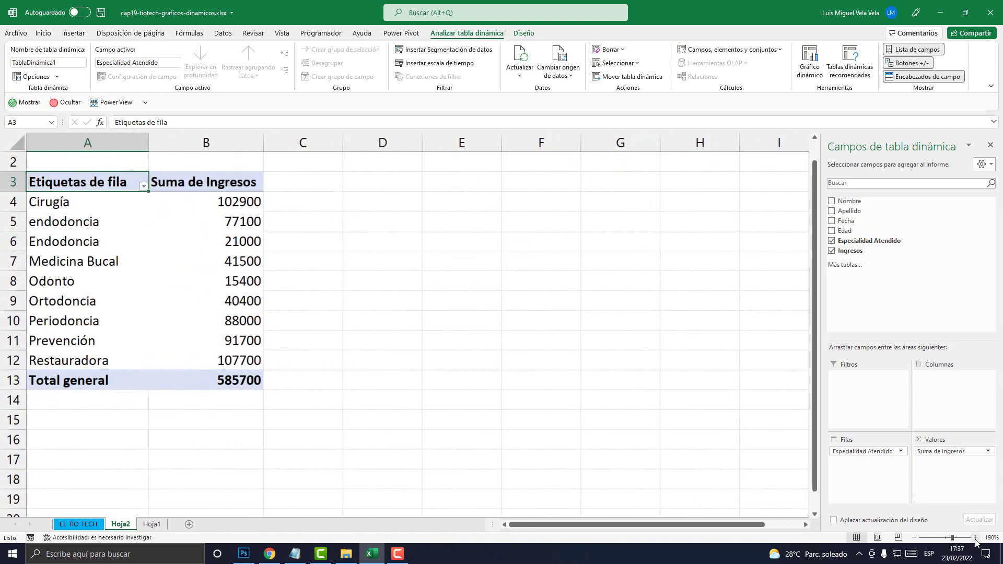
{"action": "left_click", "coordinate": [975, 538]}
{"action": "scroll", "coordinate": [291, 416], "scroll_direction": "up", "scroll_amount": 1}
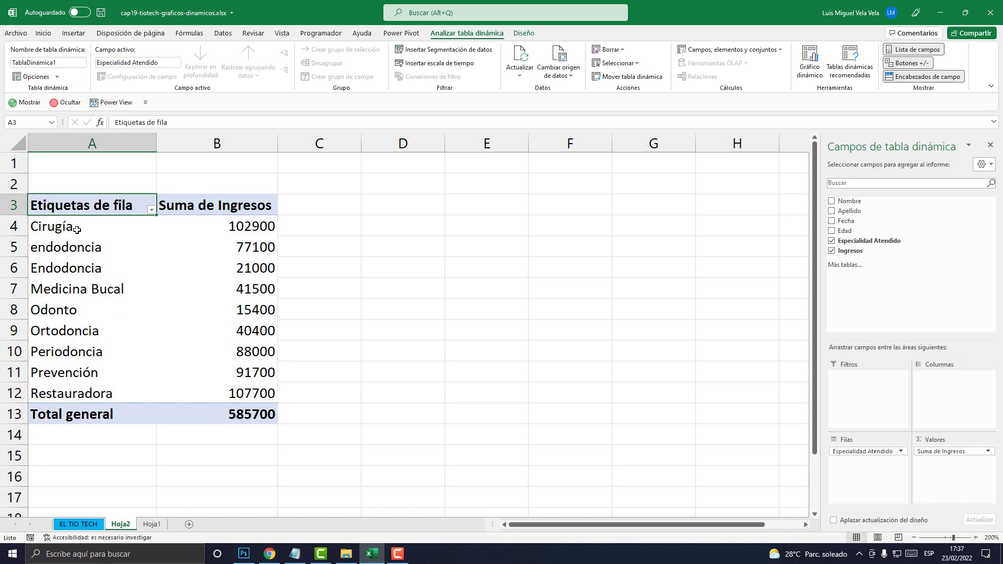
{"action": "left_click_drag", "start_coordinate": [76, 230], "coordinate": [84, 287]}
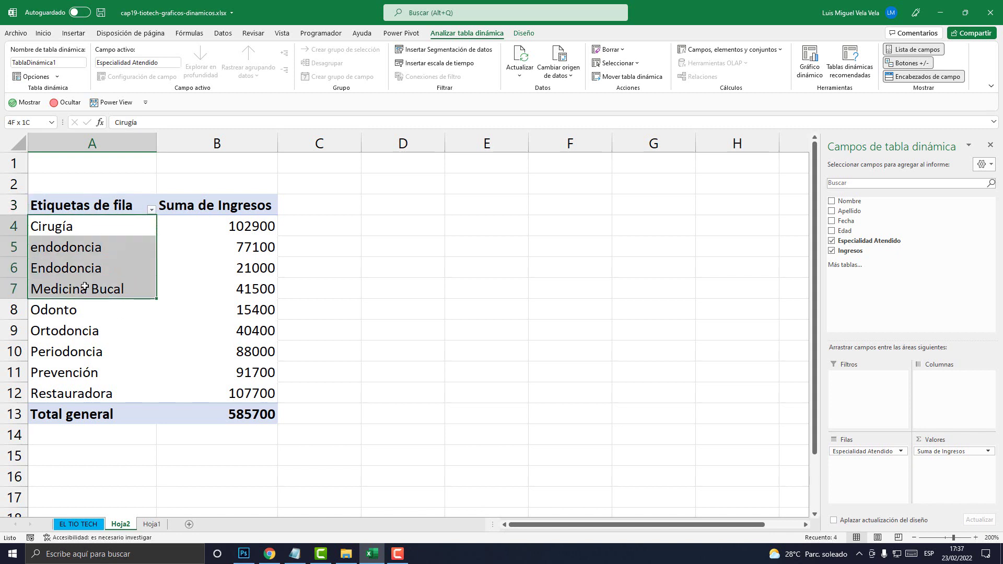
{"action": "left_click_drag", "start_coordinate": [85, 287], "coordinate": [88, 302]}
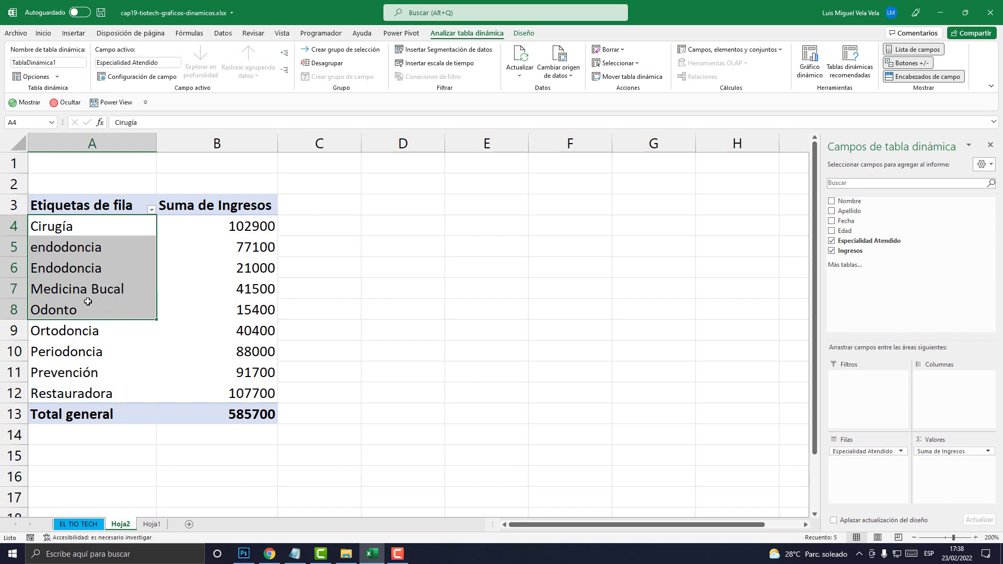
{"action": "left_click_drag", "start_coordinate": [66, 230], "coordinate": [72, 389]}
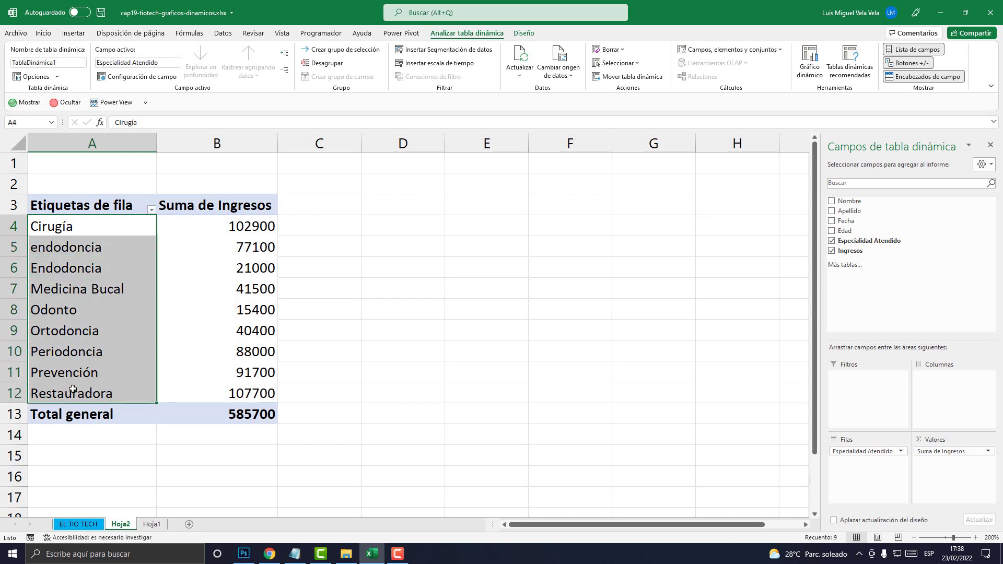
{"action": "left_click_drag", "start_coordinate": [242, 231], "coordinate": [244, 387]}
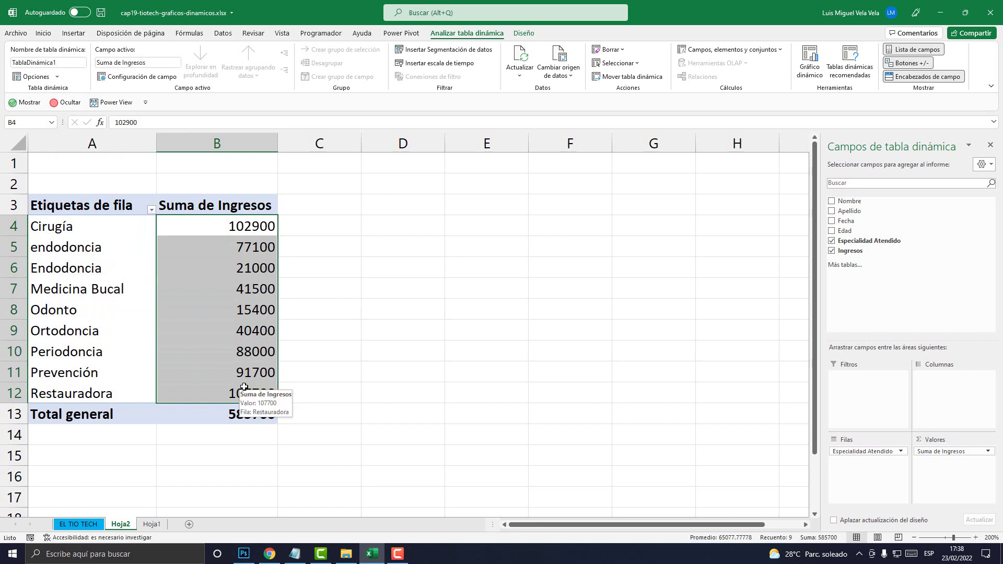
{"action": "left_click", "coordinate": [45, 228]}
{"action": "left_click", "coordinate": [203, 219]}
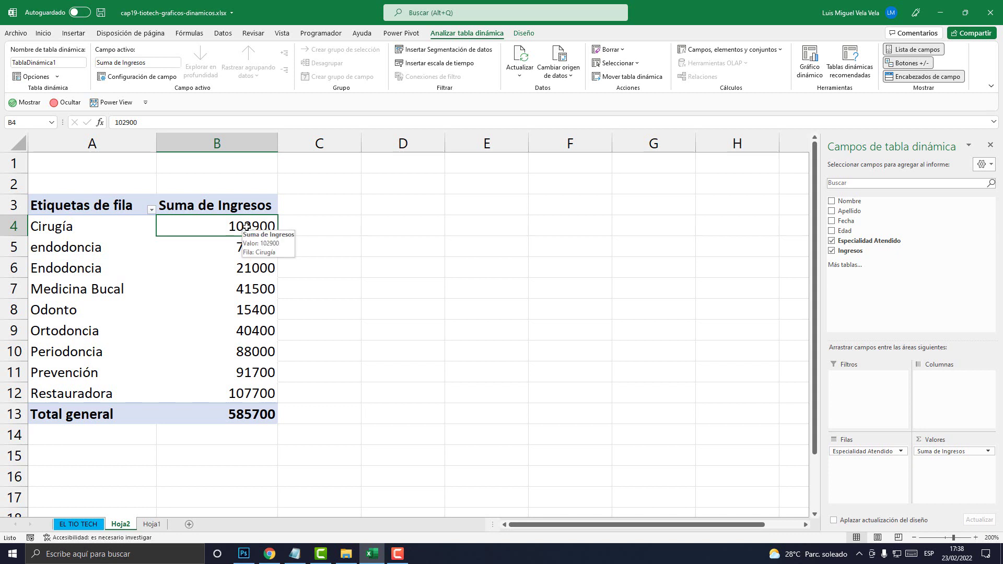
{"action": "left_click_drag", "start_coordinate": [112, 205], "coordinate": [230, 407]}
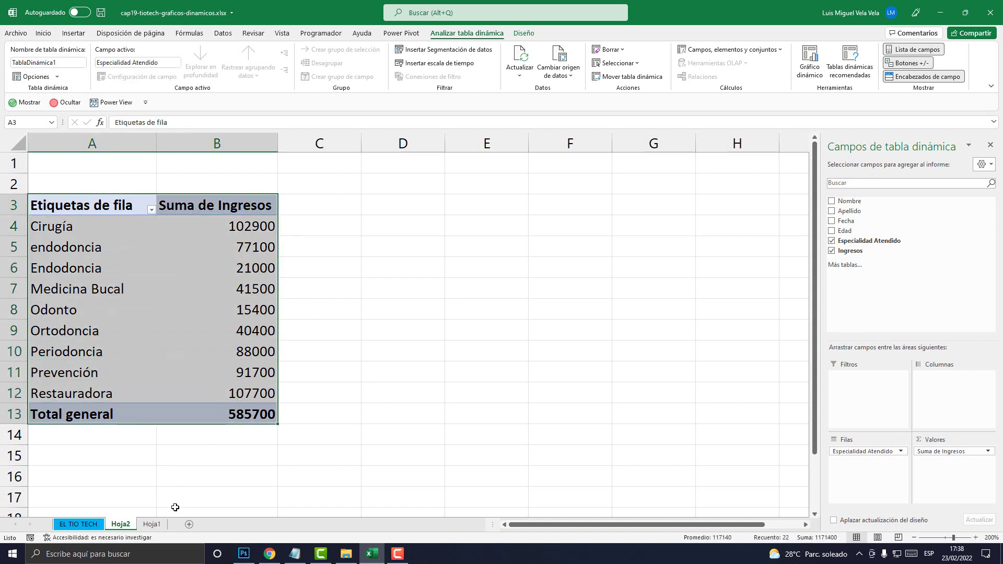
Inspect individual specialty rows with their income sums, check the source data on Hoja1, and return to the Cirugía row
{"action": "left_click", "coordinate": [94, 289]}
{"action": "left_click", "coordinate": [125, 230]}
{"action": "left_click_drag", "start_coordinate": [228, 232], "coordinate": [82, 228]}
{"action": "left_click", "coordinate": [84, 246]}
{"action": "left_click_drag", "start_coordinate": [225, 226], "coordinate": [73, 226]}
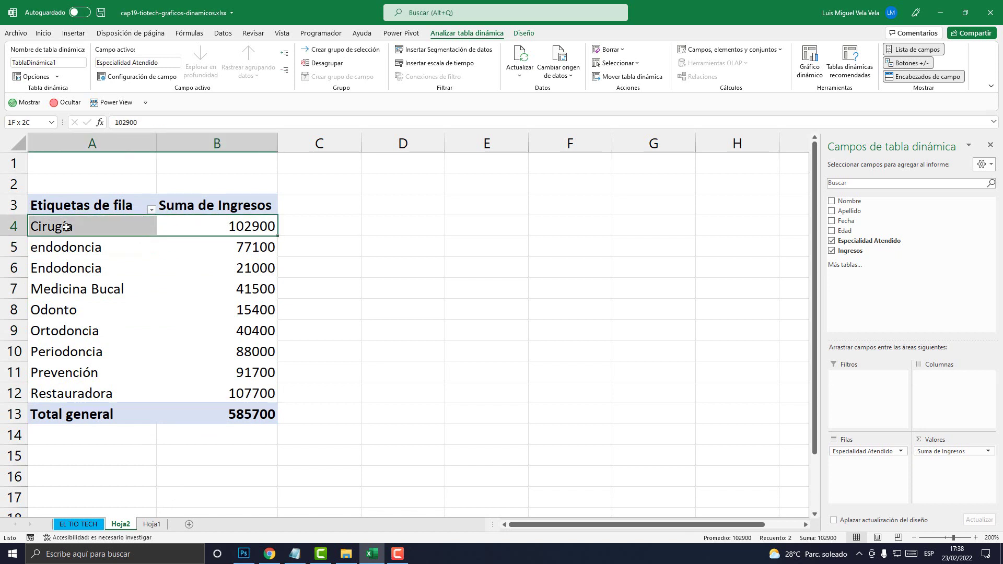
{"action": "left_click_drag", "start_coordinate": [230, 269], "coordinate": [105, 268]}
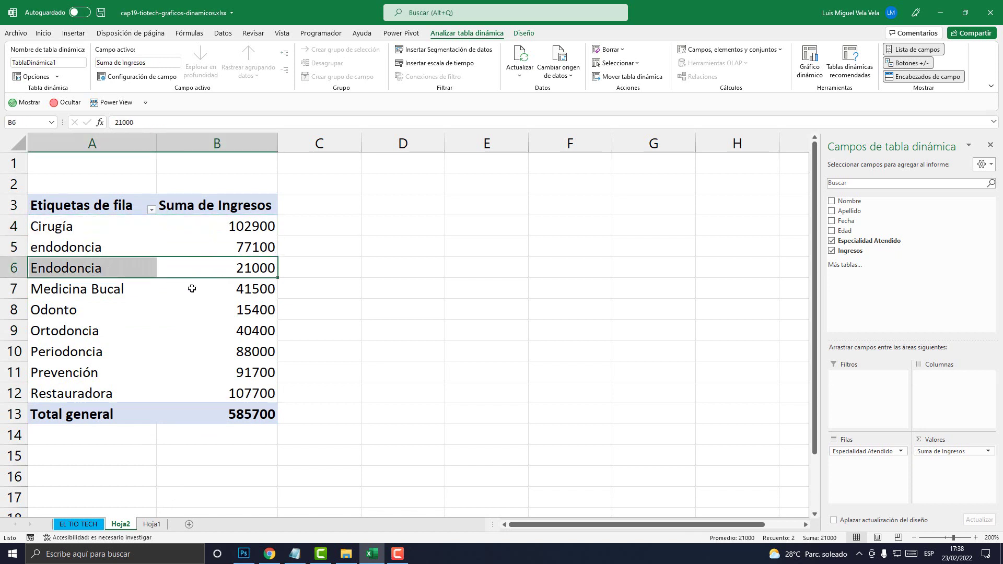
{"action": "left_click_drag", "start_coordinate": [191, 289], "coordinate": [94, 289]}
{"action": "left_click_drag", "start_coordinate": [244, 309], "coordinate": [57, 309]}
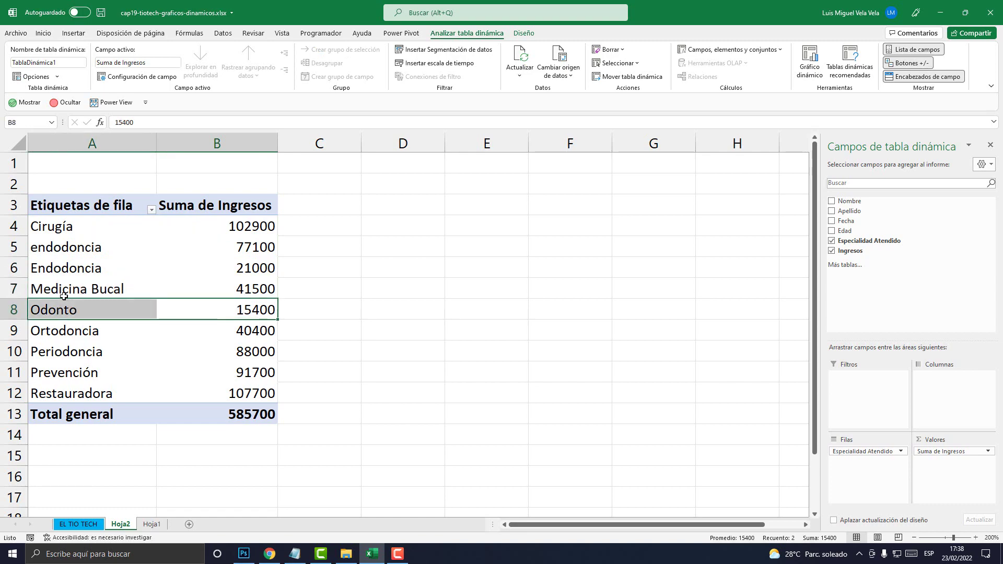
{"action": "left_click", "coordinate": [153, 525]}
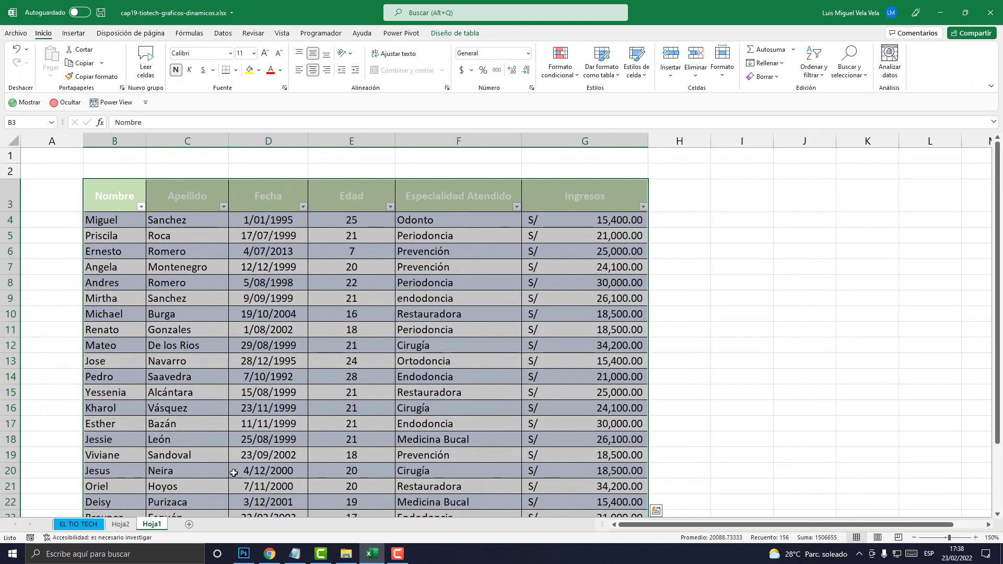
{"action": "left_click", "coordinate": [121, 524]}
{"action": "left_click_drag", "start_coordinate": [63, 227], "coordinate": [230, 227]}
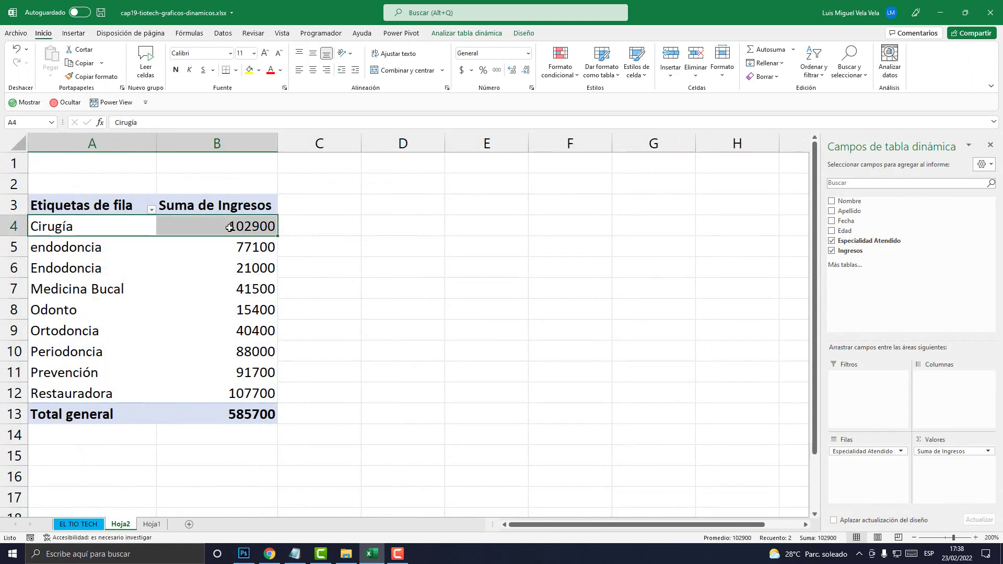
Highlight in yellow the Especialidad Atendido and Ingresos cells of all Cirugía records on Hoja1, in rows 12, 16, 20 and 27
{"action": "left_click", "coordinate": [154, 524]}
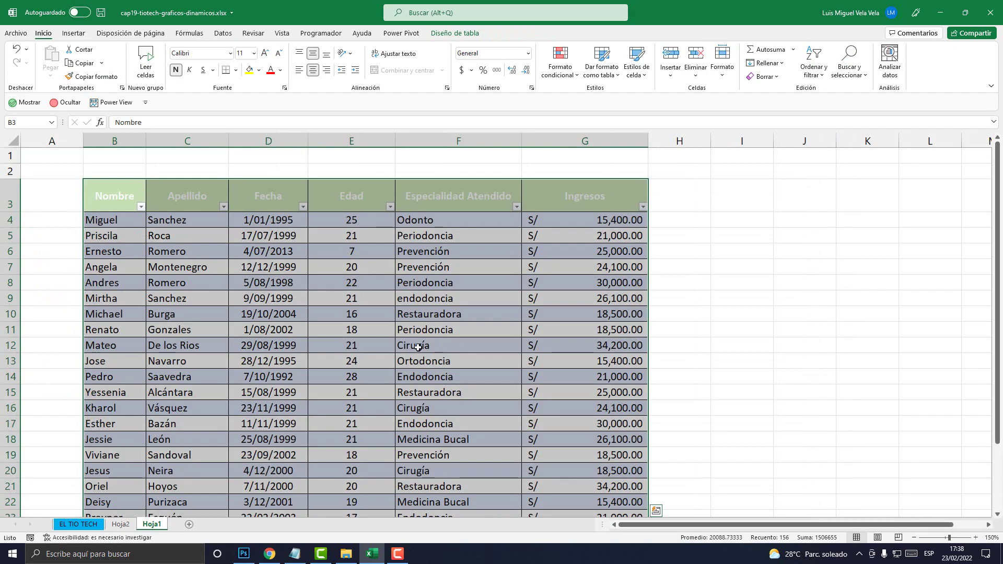
{"action": "left_click_drag", "start_coordinate": [418, 347], "coordinate": [545, 347]}
{"action": "left_click", "coordinate": [249, 69]}
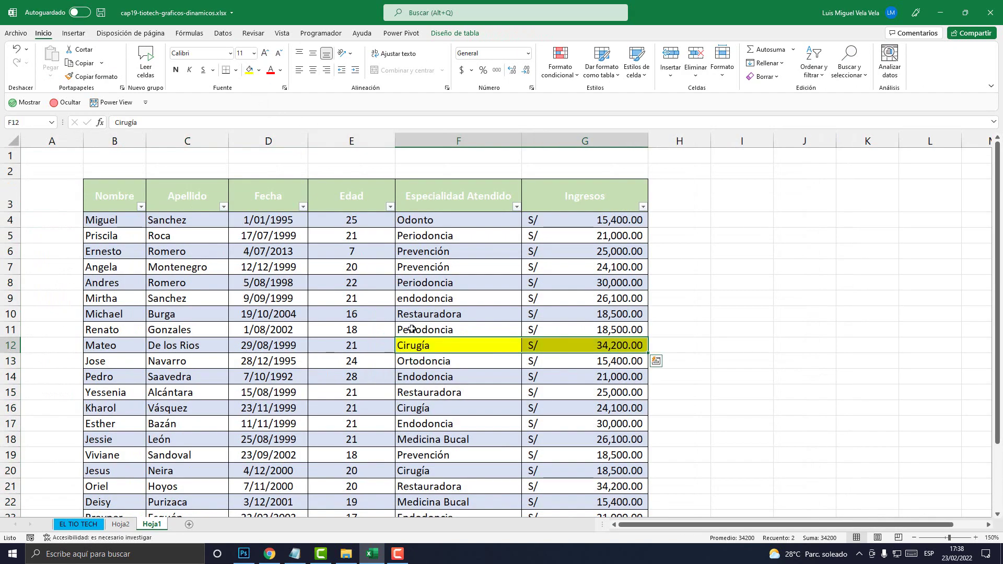
{"action": "scroll", "coordinate": [412, 329], "scroll_direction": "down", "scroll_amount": 3}
{"action": "left_click_drag", "start_coordinate": [439, 312], "coordinate": [577, 313]}
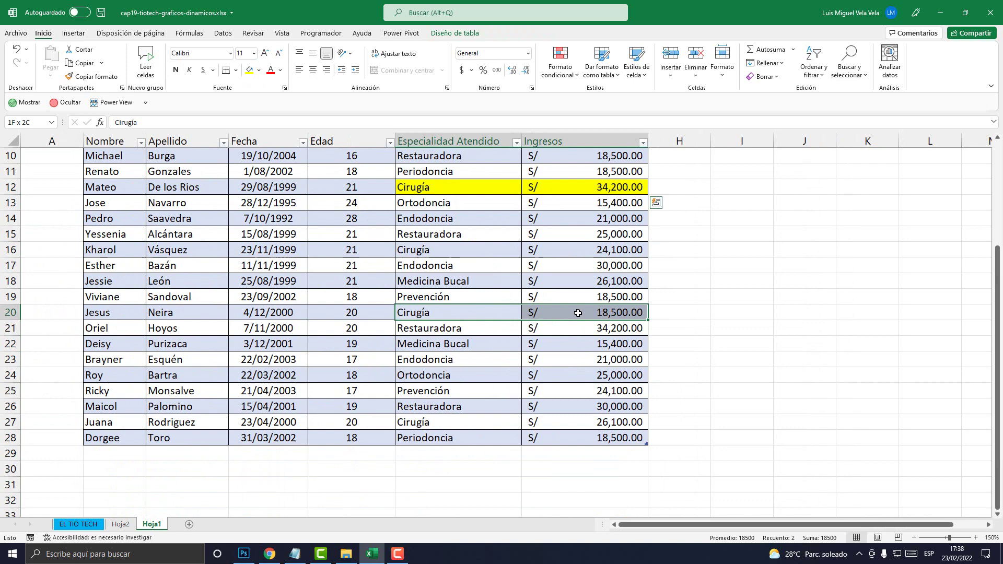
{"action": "left_click", "coordinate": [250, 69]}
{"action": "left_click_drag", "start_coordinate": [412, 250], "coordinate": [590, 250]}
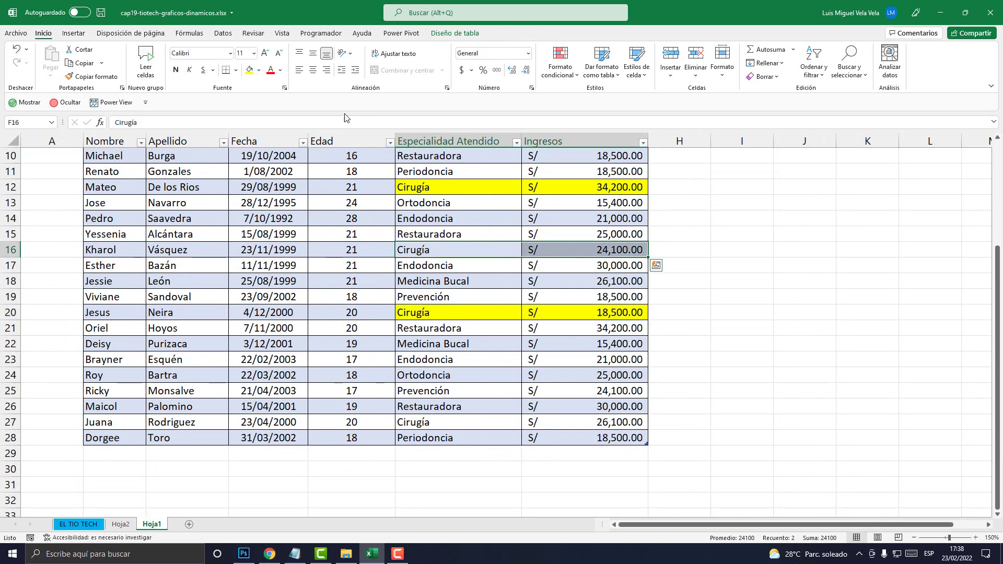
{"action": "left_click", "coordinate": [249, 70]}
{"action": "left_click_drag", "start_coordinate": [432, 422], "coordinate": [587, 426]}
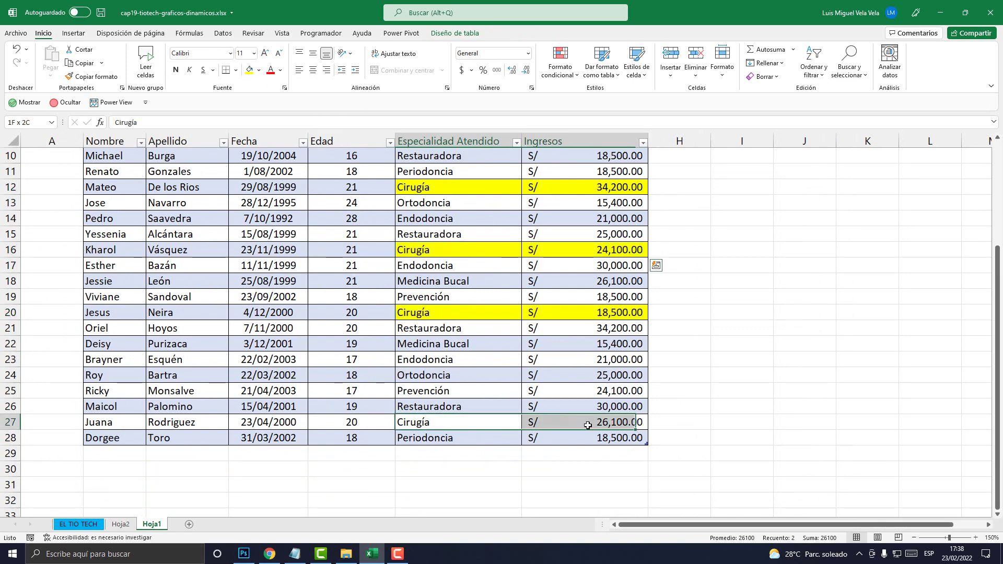
{"action": "left_click", "coordinate": [250, 70]}
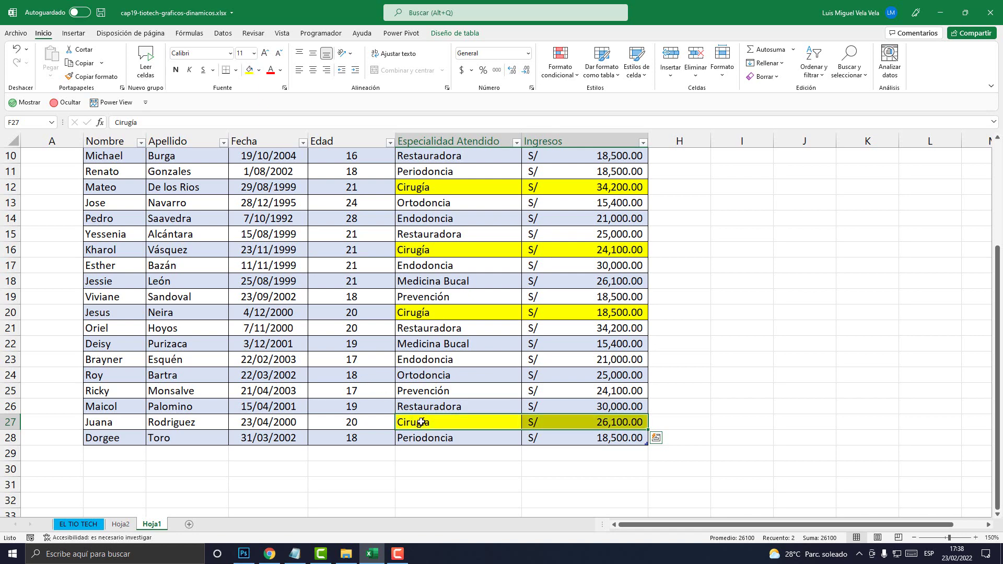
{"action": "scroll", "coordinate": [421, 422], "scroll_direction": "up", "scroll_amount": 1}
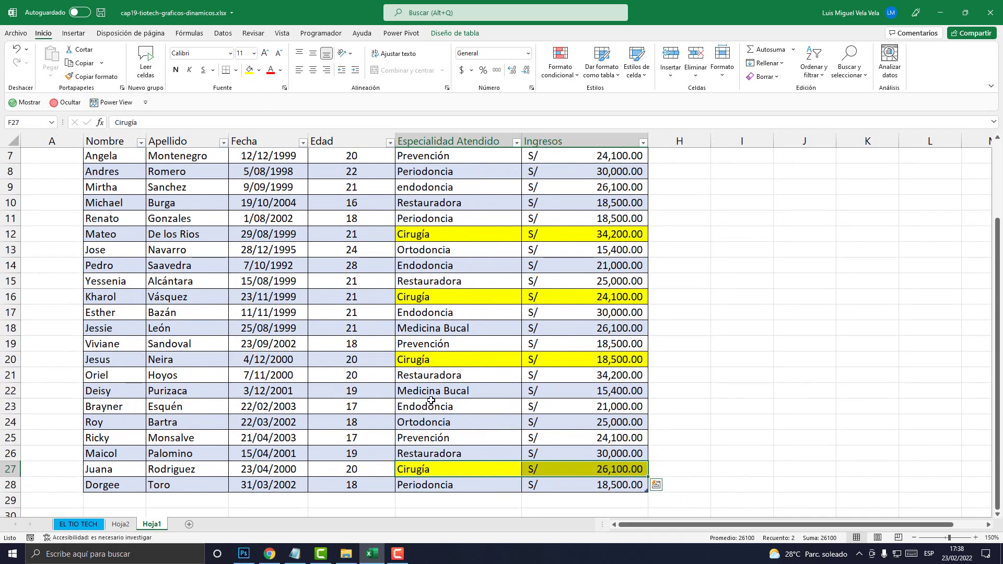
Review the yellow Cirugía records and their Ingresos on Hoja1, one by one in rows 12, 16, 20 and 27
{"action": "scroll", "coordinate": [436, 467], "scroll_direction": "up", "scroll_amount": 2}
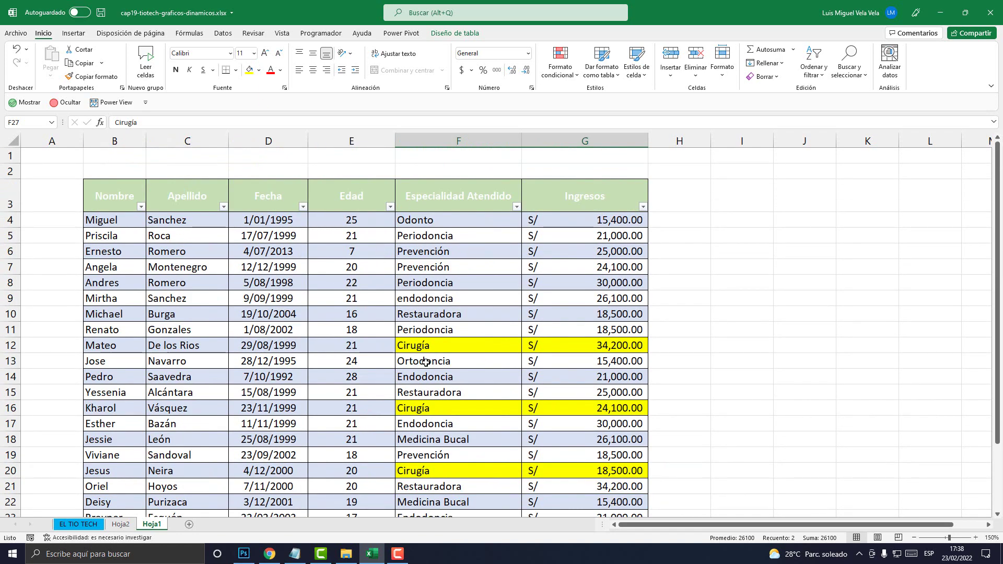
{"action": "scroll", "coordinate": [448, 355], "scroll_direction": "down", "scroll_amount": 2}
{"action": "left_click_drag", "start_coordinate": [434, 234], "coordinate": [573, 233]}
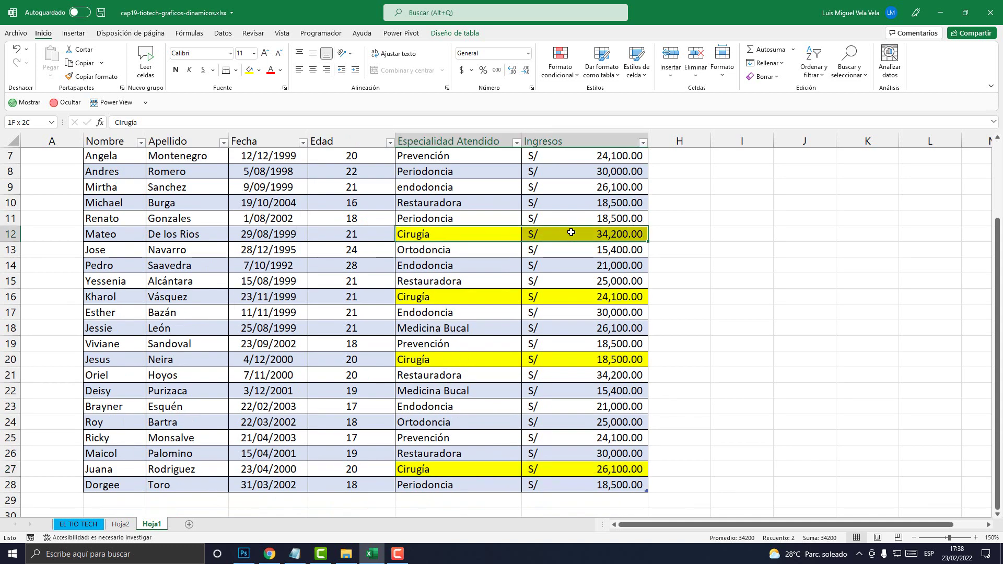
{"action": "left_click_drag", "start_coordinate": [463, 296], "coordinate": [578, 293]}
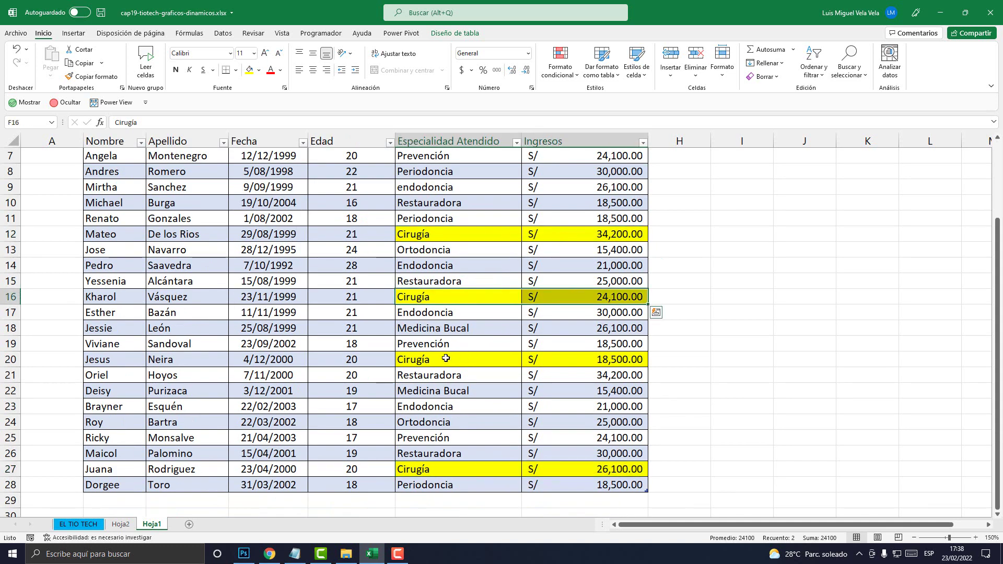
{"action": "left_click_drag", "start_coordinate": [425, 358], "coordinate": [564, 355]}
{"action": "left_click_drag", "start_coordinate": [472, 468], "coordinate": [547, 472]}
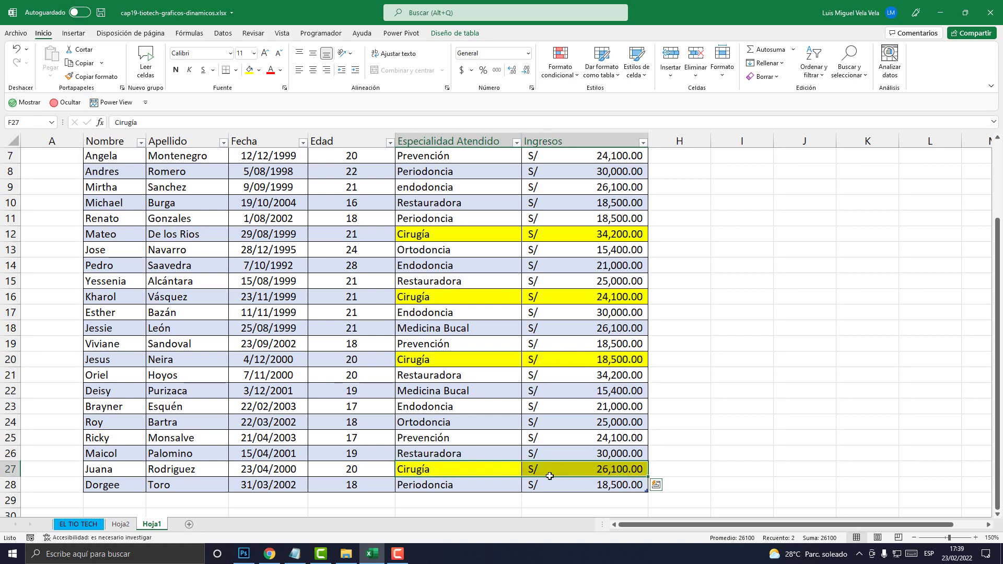
Show the detail records behind the Cirugía income sum of the pivot table on Hoja2
{"action": "left_click", "coordinate": [121, 524]}
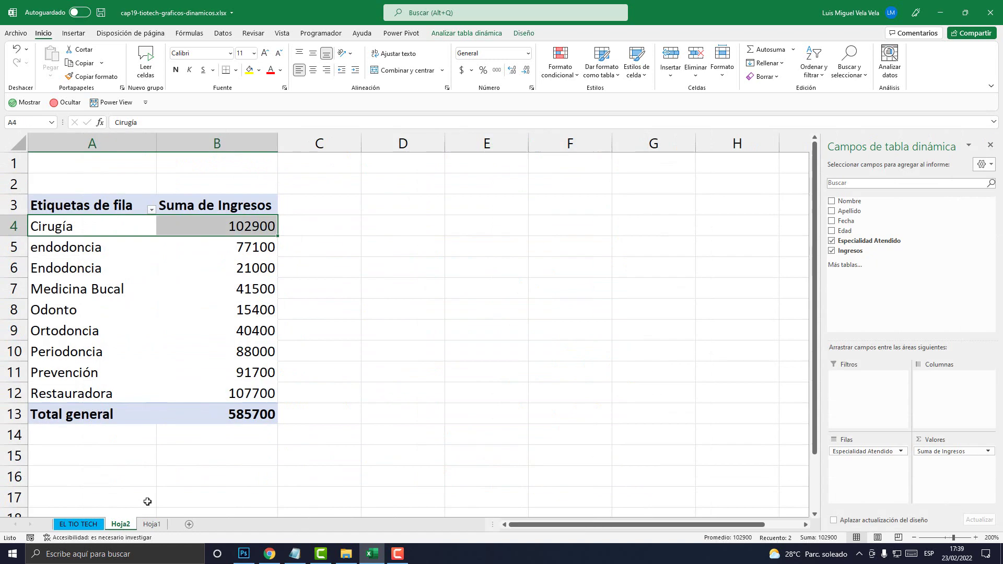
{"action": "left_click", "coordinate": [228, 232]}
{"action": "right_click", "coordinate": [229, 226]}
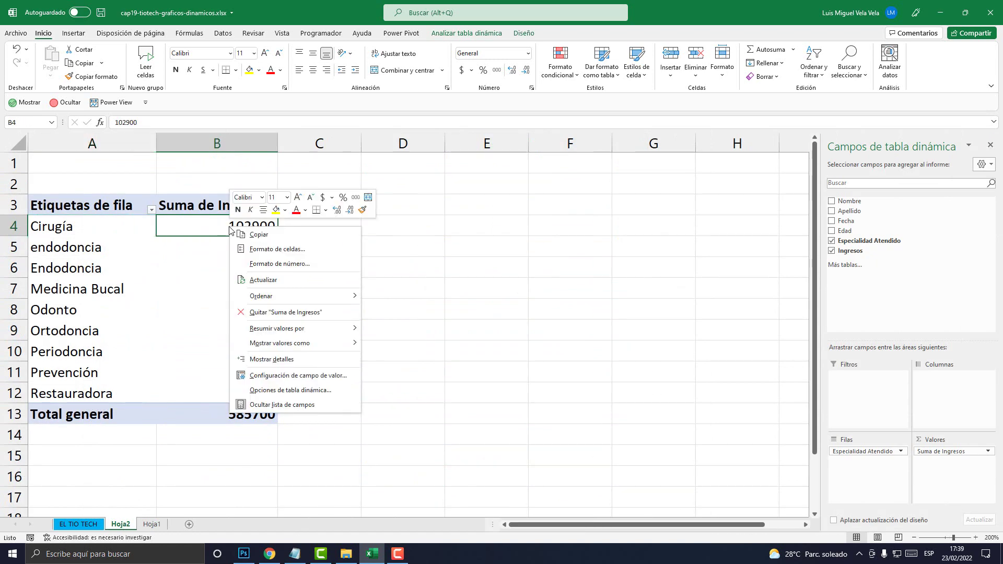
{"action": "key", "text": "Escape"}
{"action": "right_click", "coordinate": [193, 226]}
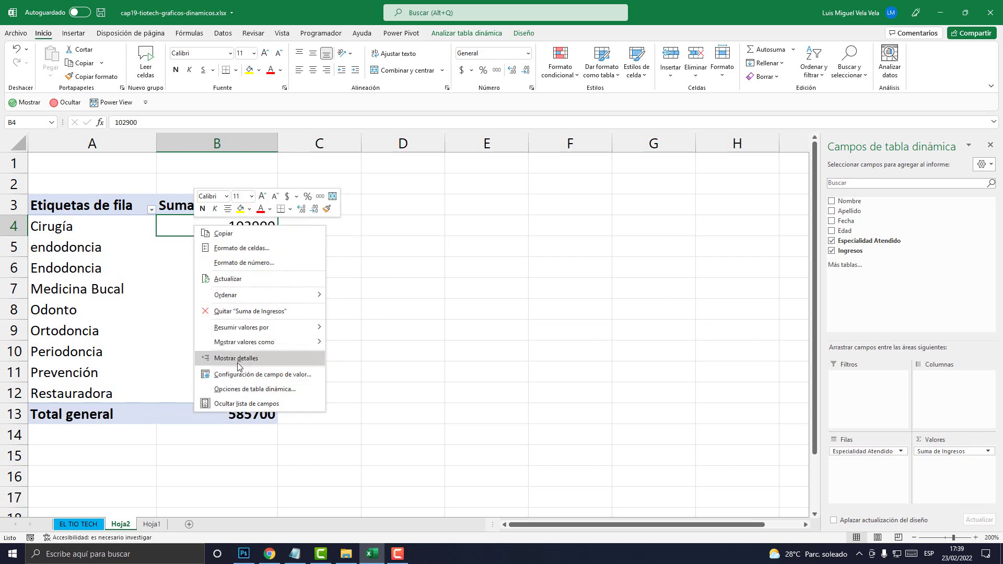
{"action": "mouse_move", "coordinate": [246, 342]}
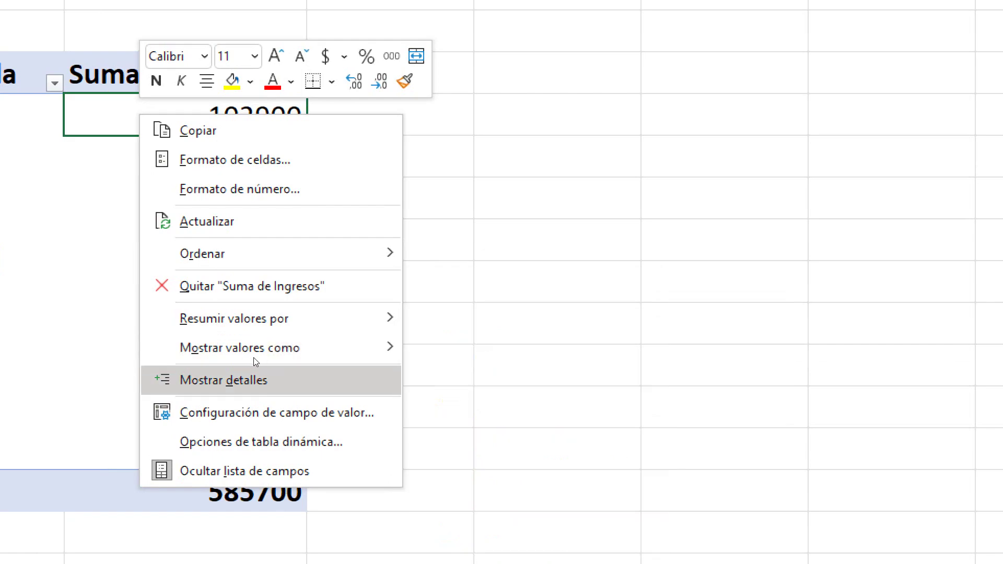
{"action": "left_click", "coordinate": [253, 360]}
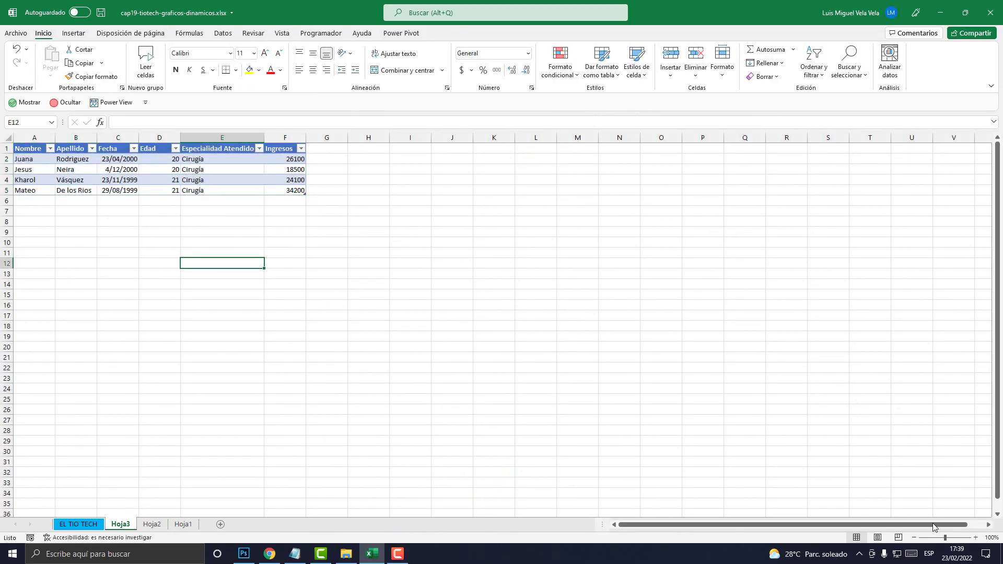
Examine the Especialidad Atendido column and each Ingresos value in the Cirugía detail table
{"action": "left_click", "coordinate": [976, 538]}
{"action": "left_click", "coordinate": [976, 538]}
{"action": "left_click", "coordinate": [977, 538]}
{"action": "left_click", "coordinate": [976, 538]}
{"action": "left_click", "coordinate": [976, 538]}
{"action": "left_click", "coordinate": [976, 537]}
{"action": "left_click", "coordinate": [976, 538]}
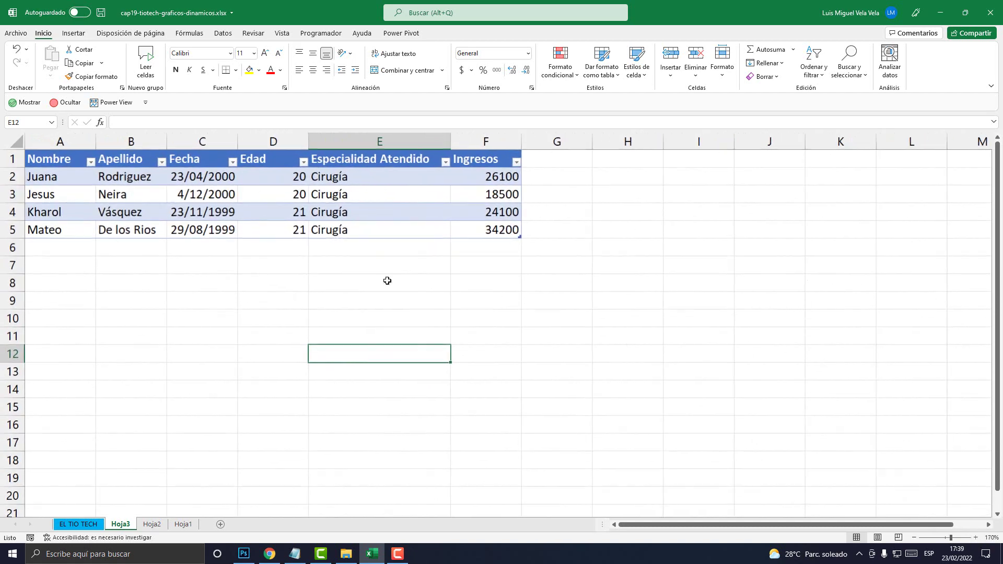
{"action": "scroll", "coordinate": [239, 289], "scroll_direction": "down", "scroll_amount": 1}
{"action": "scroll", "coordinate": [239, 289], "scroll_direction": "down", "scroll_amount": 2}
{"action": "scroll", "coordinate": [233, 282], "scroll_direction": "up", "scroll_amount": 2}
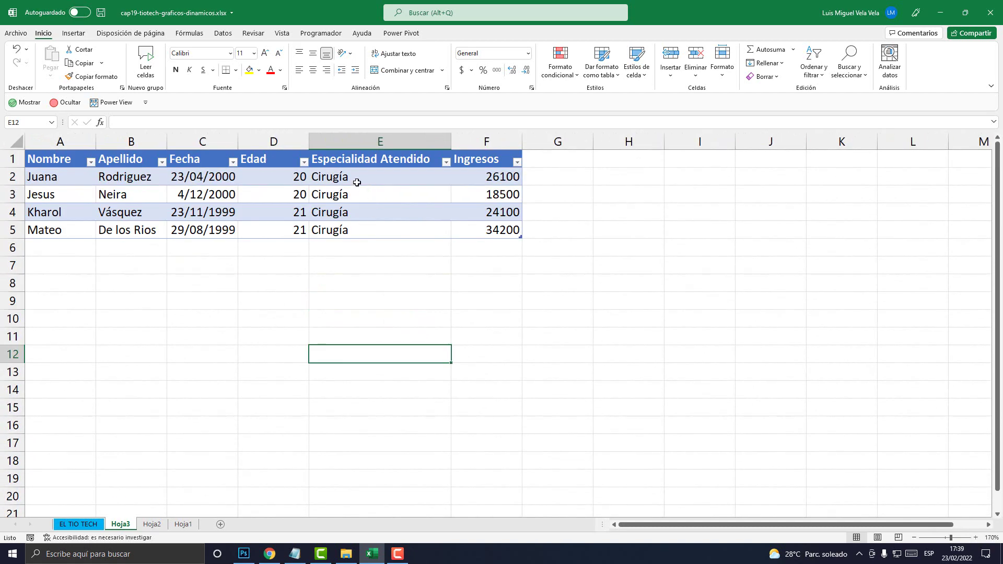
{"action": "left_click_drag", "start_coordinate": [355, 180], "coordinate": [369, 226]}
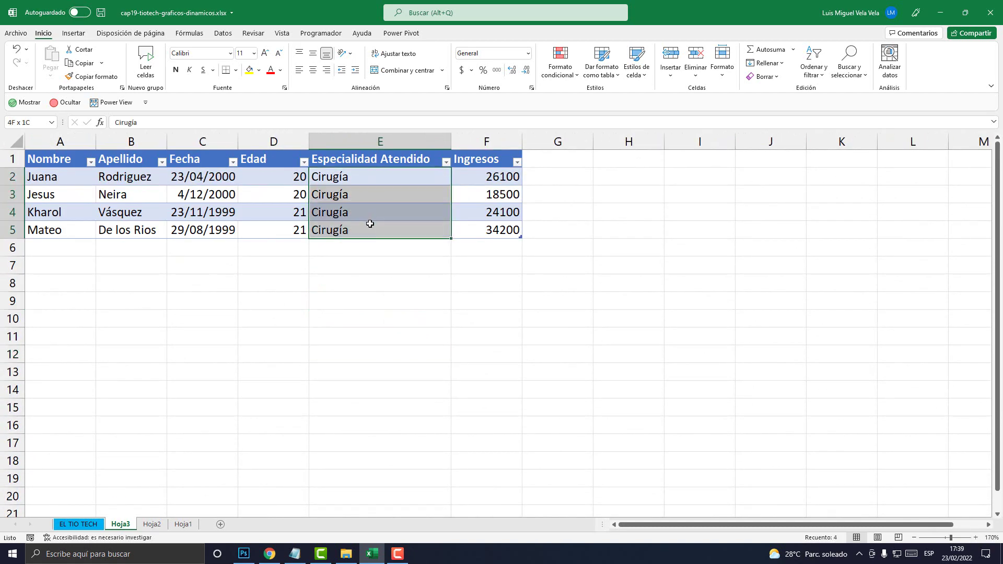
{"action": "left_click", "coordinate": [510, 177]}
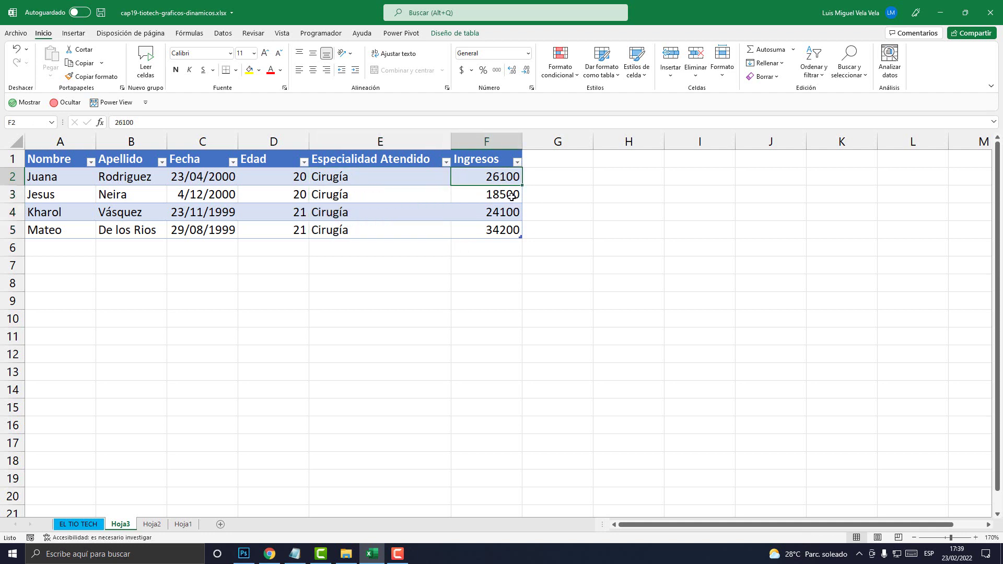
{"action": "left_click", "coordinate": [511, 196]}
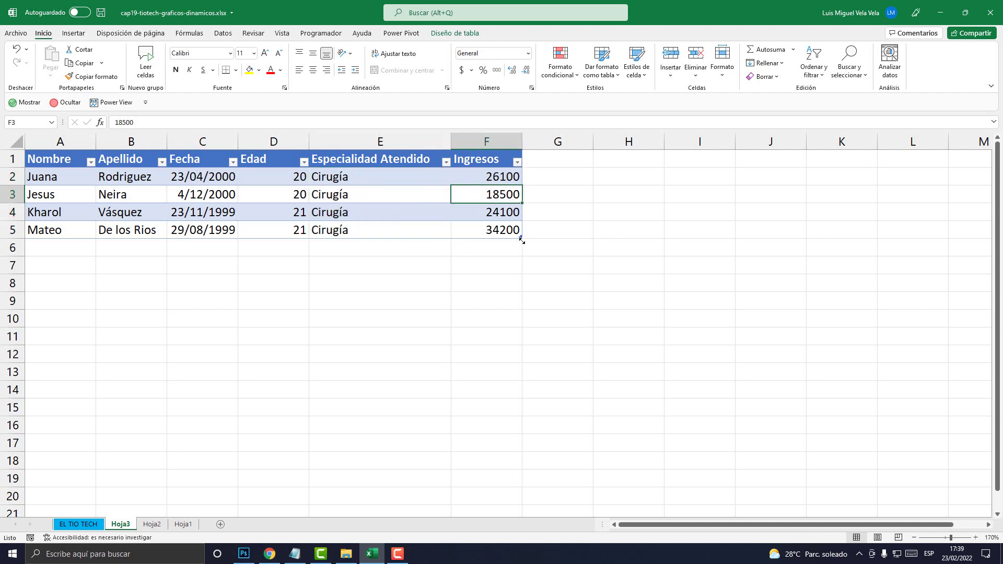
{"action": "left_click", "coordinate": [510, 212]}
{"action": "left_click", "coordinate": [506, 231]}
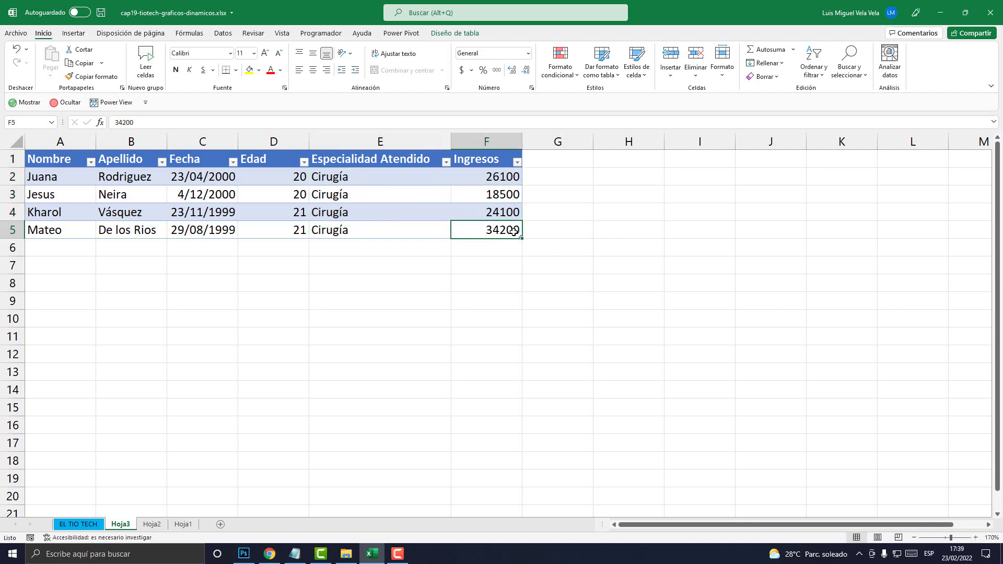
Sum the detail table's Ingresos column in F7 with =SUMA(Tabla2[Ingresos]) and fill that cell yellow
{"action": "left_click", "coordinate": [503, 266]}
{"action": "type", "text": "=sum"}
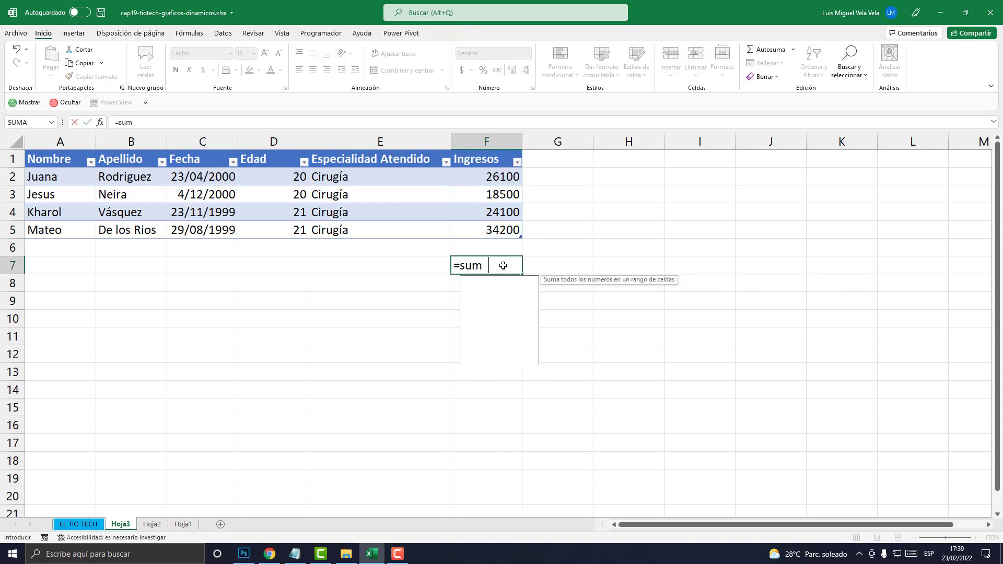
{"action": "key", "text": "Tab"}
{"action": "left_click_drag", "start_coordinate": [499, 183], "coordinate": [488, 230]}
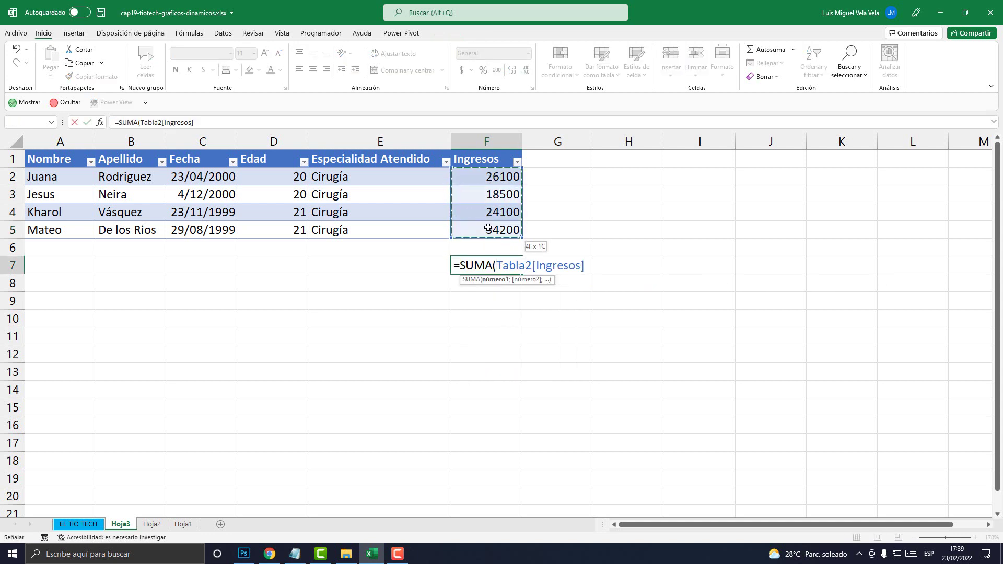
{"action": "type", "text": ")"}
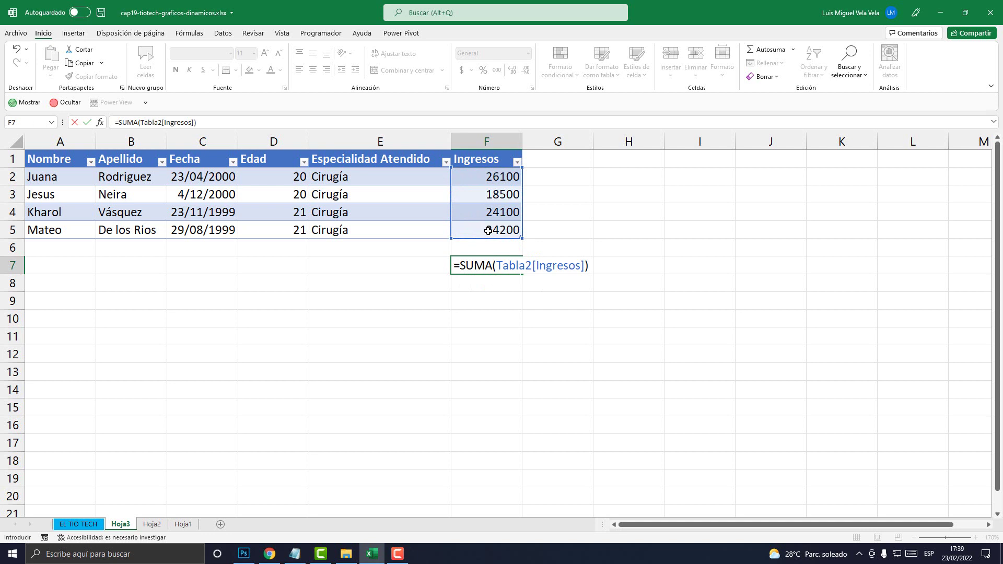
{"action": "key", "text": "Return"}
{"action": "left_click", "coordinate": [500, 267]}
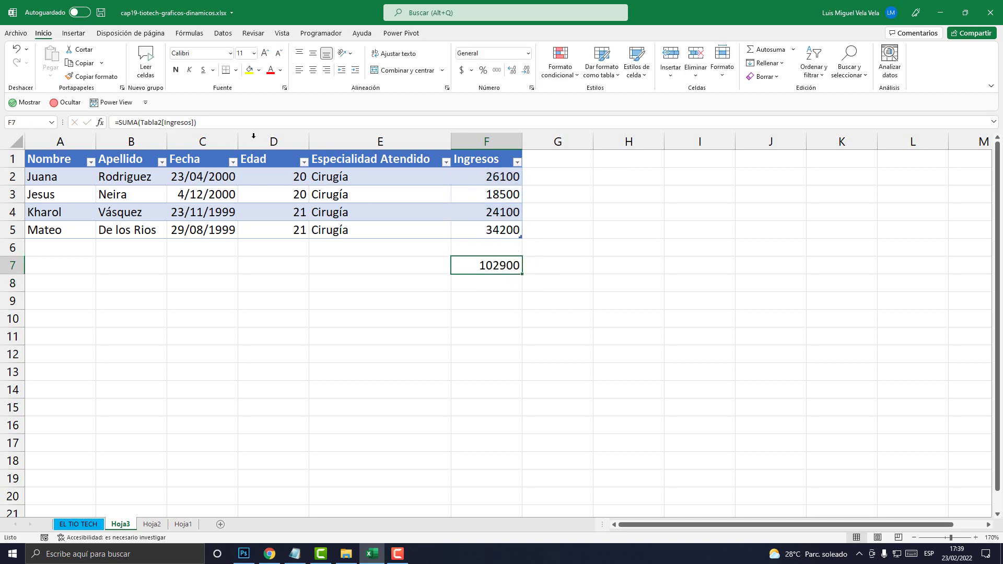
{"action": "left_click", "coordinate": [252, 75]}
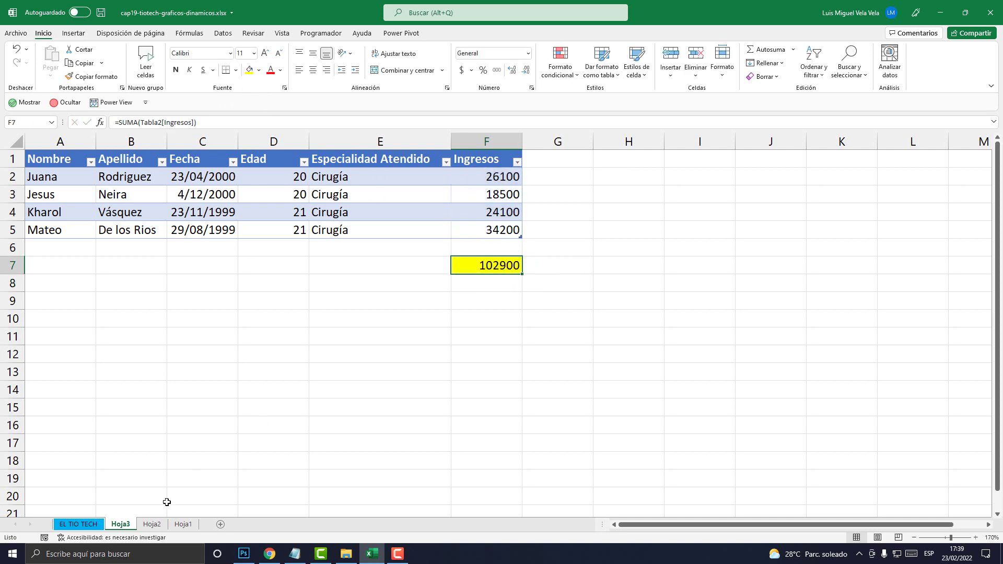
Fill the Cirugía income sum in cell B4 of the pivot table on Hoja2 yellow
{"action": "left_click", "coordinate": [183, 524]}
{"action": "scroll", "coordinate": [308, 413], "scroll_direction": "up", "scroll_amount": 1}
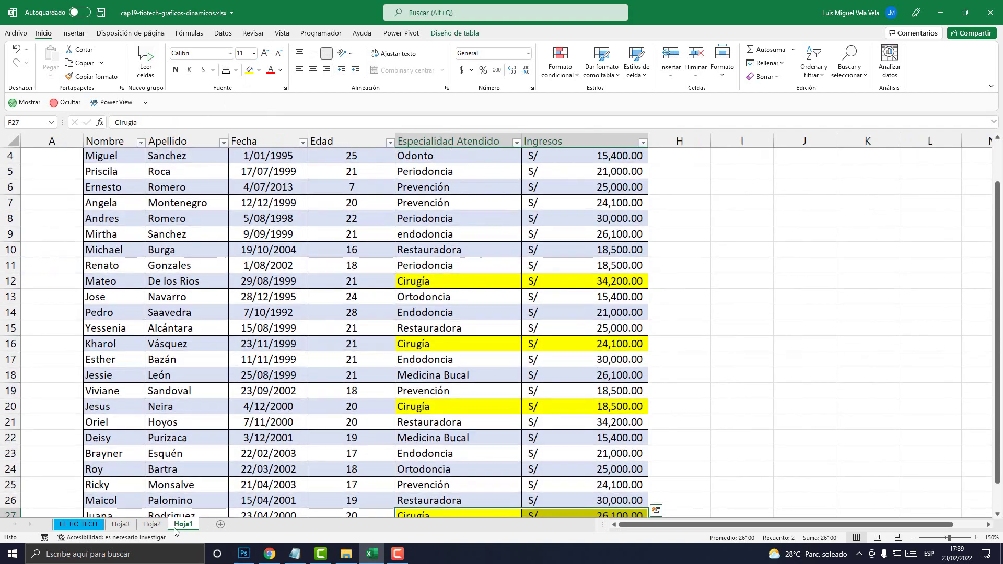
{"action": "left_click", "coordinate": [151, 524]}
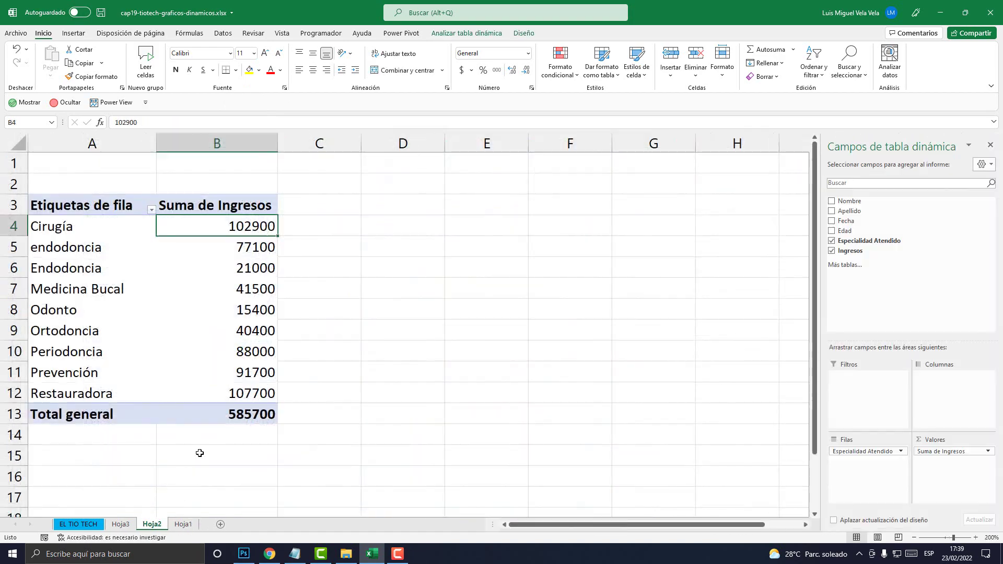
{"action": "left_click", "coordinate": [250, 69]}
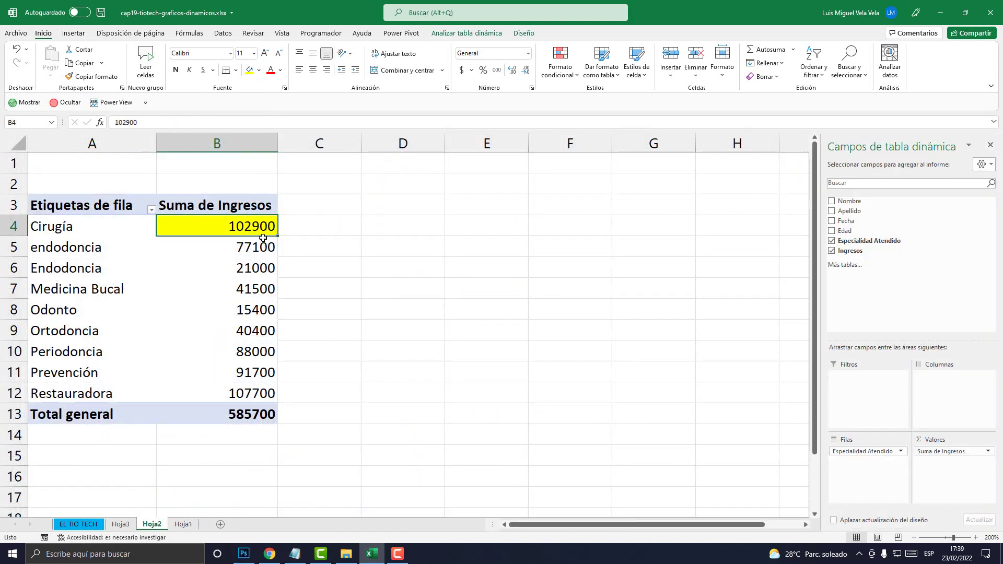
Compare the Cirugía total on Hoja3 with the pivot table on Hoja2 and the source records on Hoja1
{"action": "left_click", "coordinate": [121, 524]}
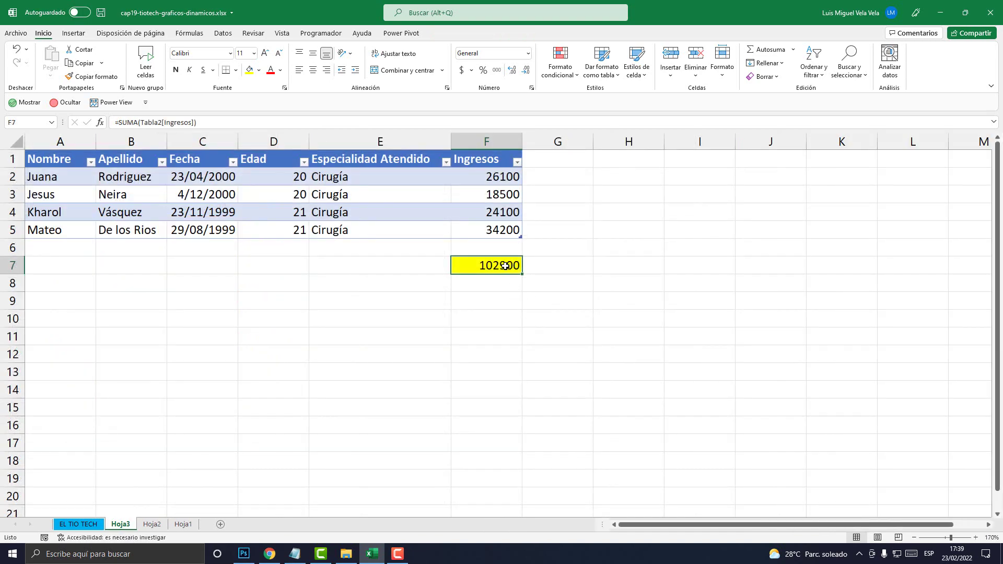
{"action": "left_click", "coordinate": [163, 526]}
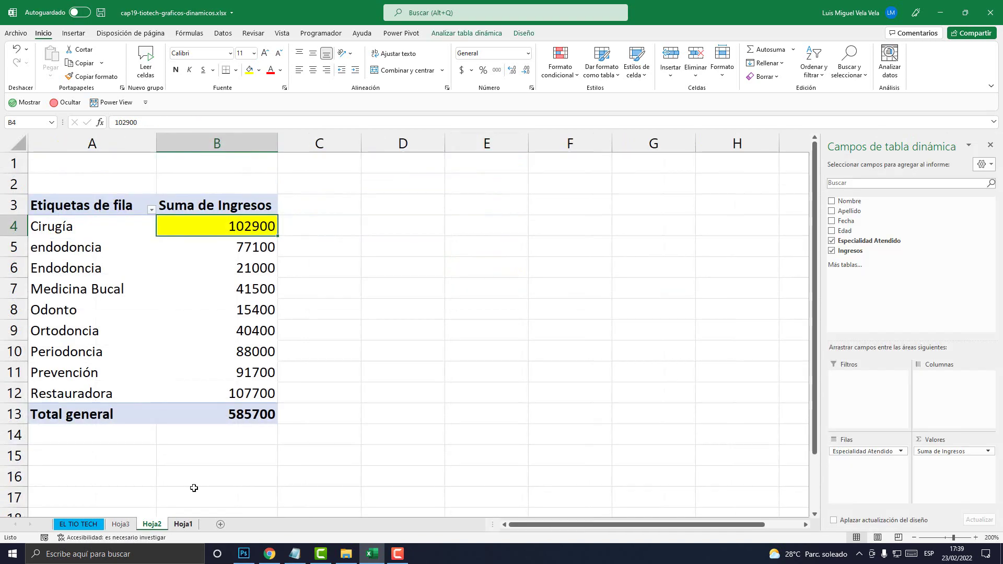
{"action": "left_click", "coordinate": [184, 525]}
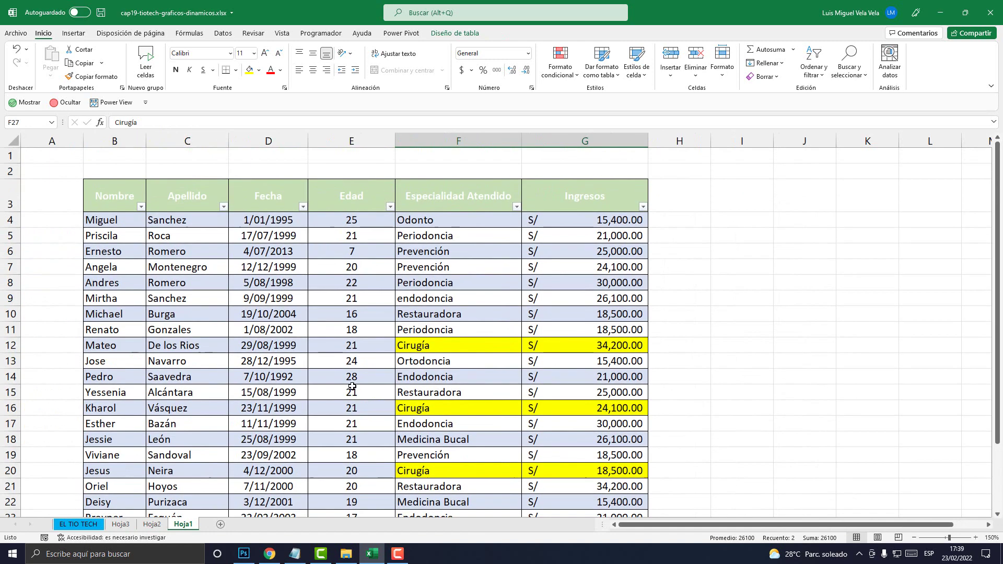
{"action": "left_click", "coordinate": [152, 524]}
{"action": "left_click", "coordinate": [124, 524]}
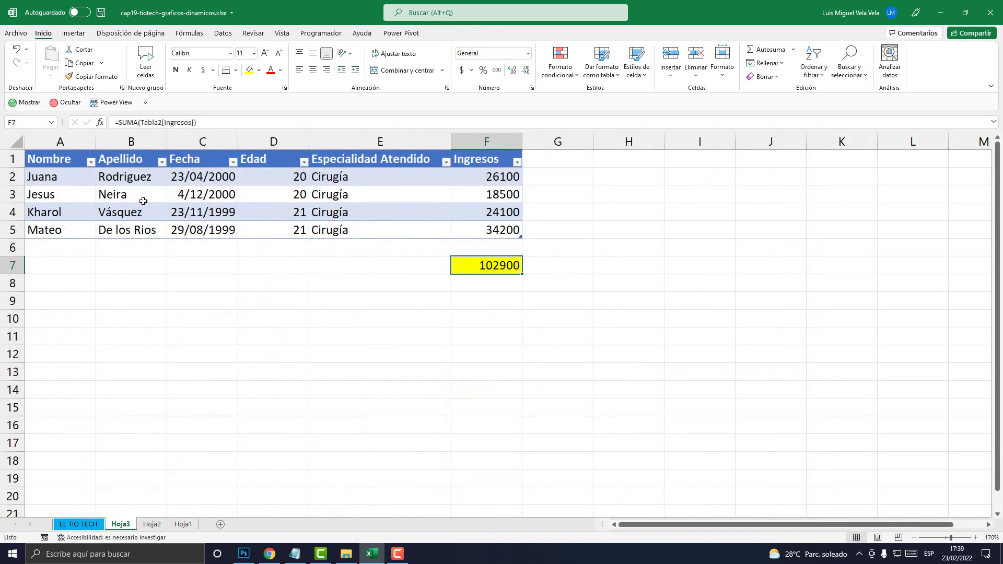
Inspect each Cirugía detail record on Hoja3 row by row, including the Especialidad Atendido column
{"action": "left_click_drag", "start_coordinate": [44, 178], "coordinate": [454, 184]}
{"action": "left_click_drag", "start_coordinate": [77, 195], "coordinate": [436, 194]}
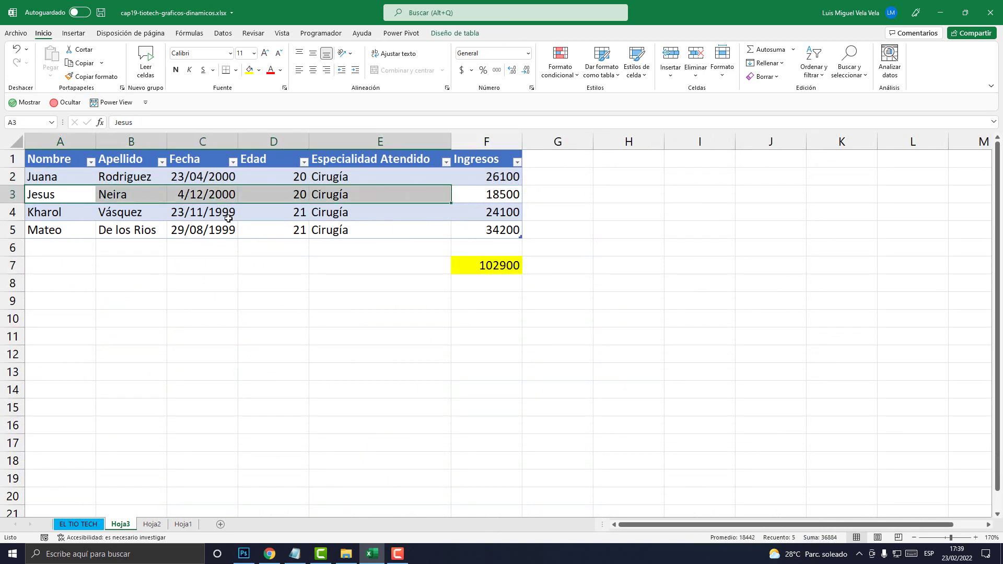
{"action": "left_click_drag", "start_coordinate": [228, 218], "coordinate": [486, 214]}
{"action": "left_click_drag", "start_coordinate": [295, 229], "coordinate": [475, 231]}
{"action": "left_click", "coordinate": [417, 263]}
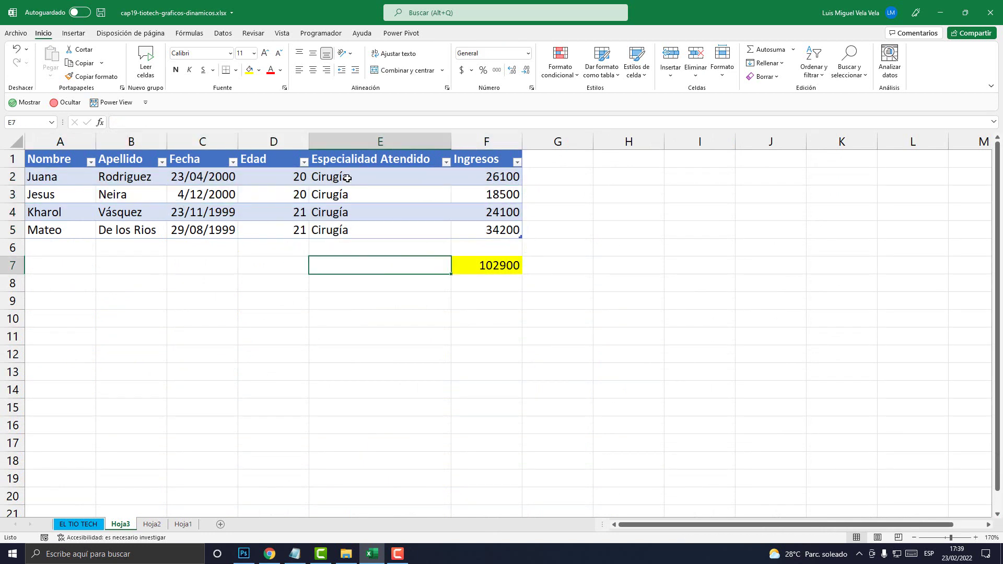
{"action": "left_click_drag", "start_coordinate": [347, 178], "coordinate": [349, 230]}
Return to the pivot table on Hoja2 and look at the Mostrar detalles option for the Cirugía sum
{"action": "left_click", "coordinate": [152, 524]}
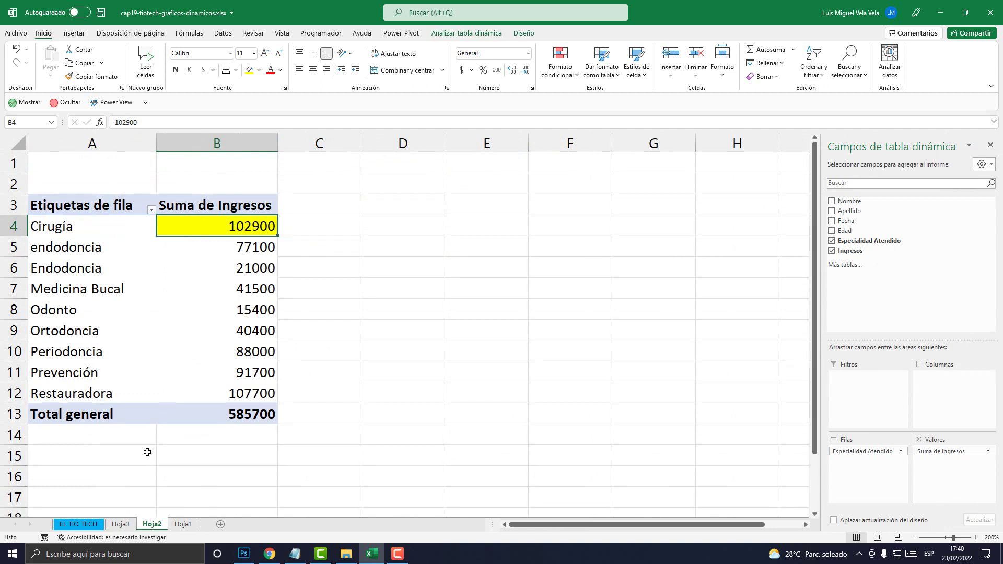
{"action": "right_click", "coordinate": [223, 232]}
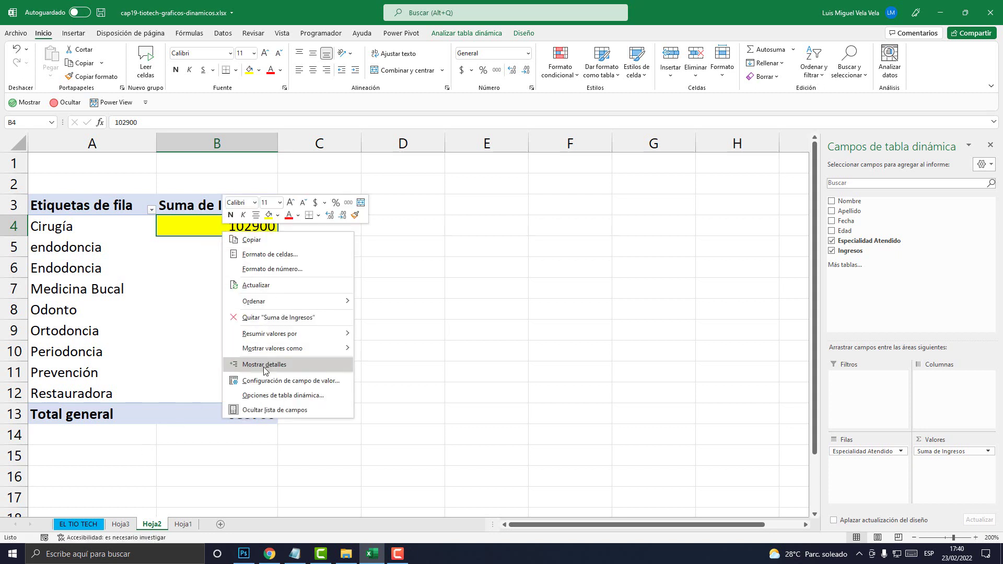
{"action": "left_click", "coordinate": [187, 215]}
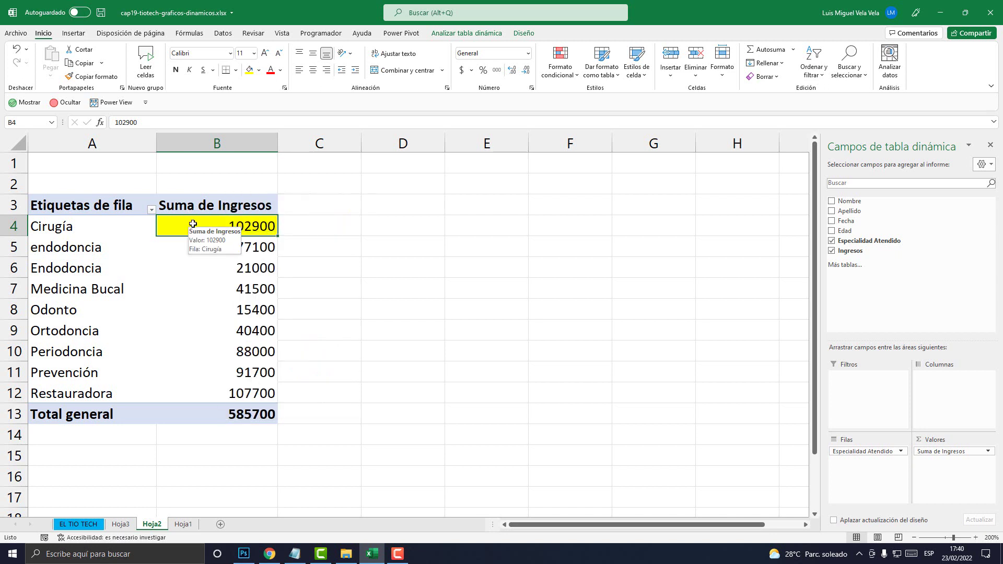
Fill the Odonto income sum in B8 light green, show its detail records, and select the Ingresos value there
{"action": "left_click", "coordinate": [246, 308]}
{"action": "left_click", "coordinate": [259, 70]}
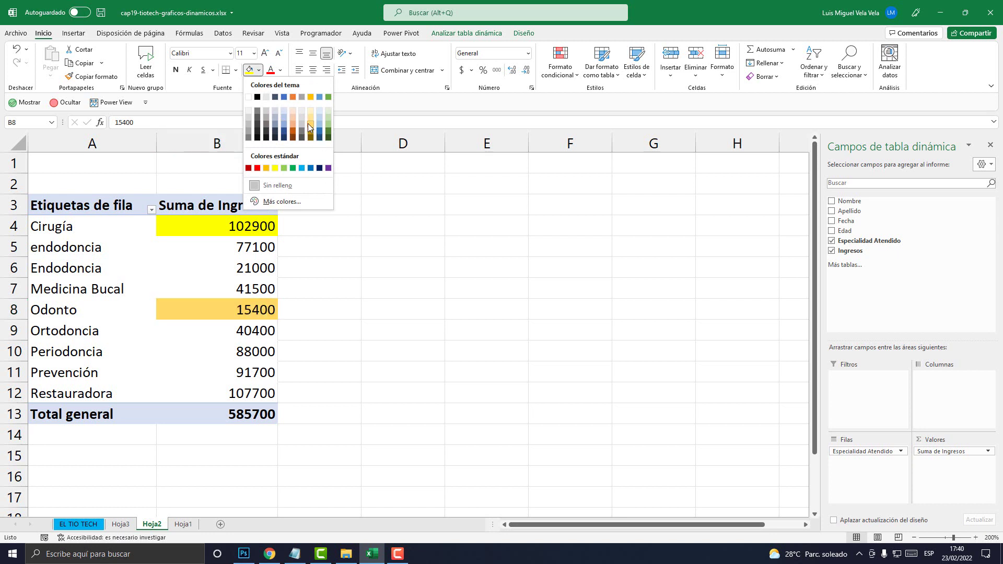
{"action": "left_click", "coordinate": [328, 127]}
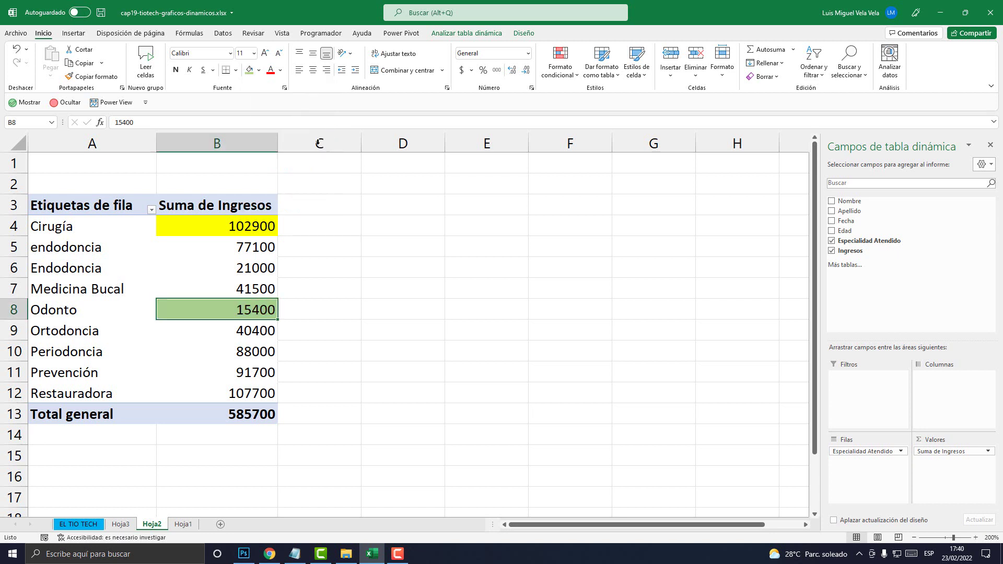
{"action": "double_click", "coordinate": [260, 307]}
{"action": "left_click", "coordinate": [284, 160]}
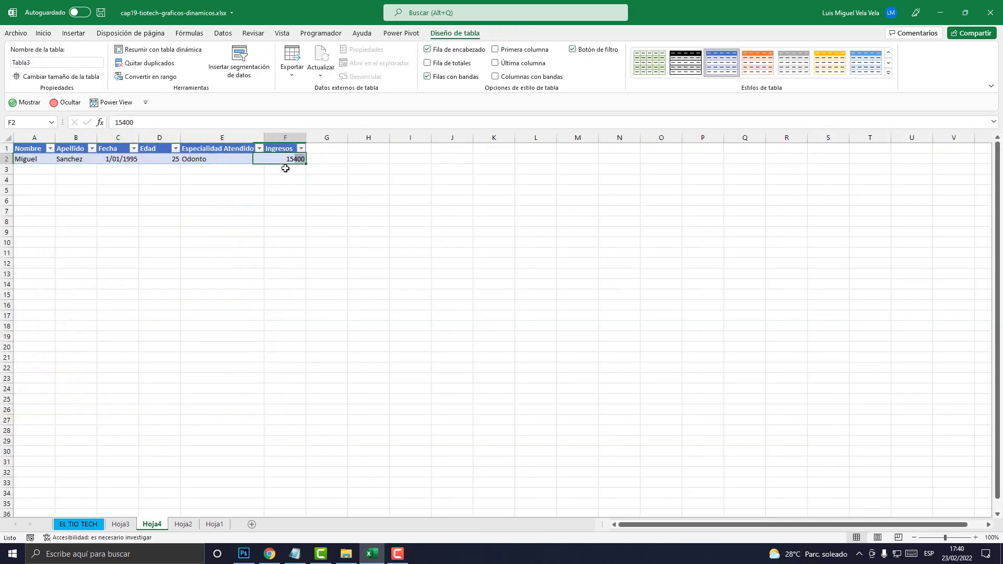
Inspect the Odonto detail record on Hoja4 field by field, including age, Especialidad Atendido and Ingresos, and highlight the whole row
{"action": "left_click", "coordinate": [974, 537]}
{"action": "left_click", "coordinate": [975, 538]}
{"action": "left_click", "coordinate": [974, 538]}
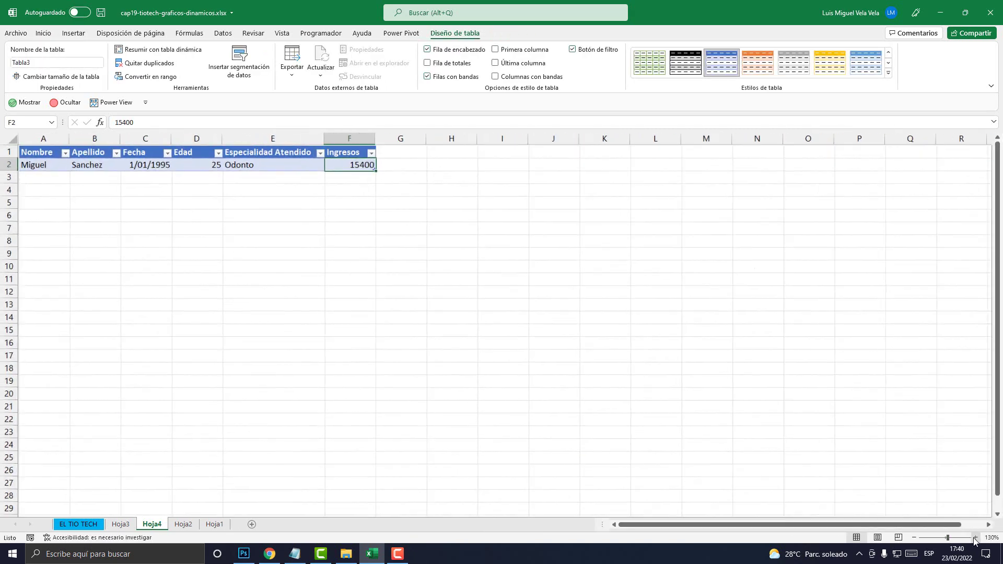
{"action": "left_click", "coordinate": [974, 538]}
{"action": "left_click", "coordinate": [975, 537]}
{"action": "left_click", "coordinate": [974, 537]}
{"action": "left_click", "coordinate": [974, 538]}
{"action": "left_click", "coordinate": [975, 538]}
{"action": "left_click_drag", "start_coordinate": [96, 187], "coordinate": [177, 179]}
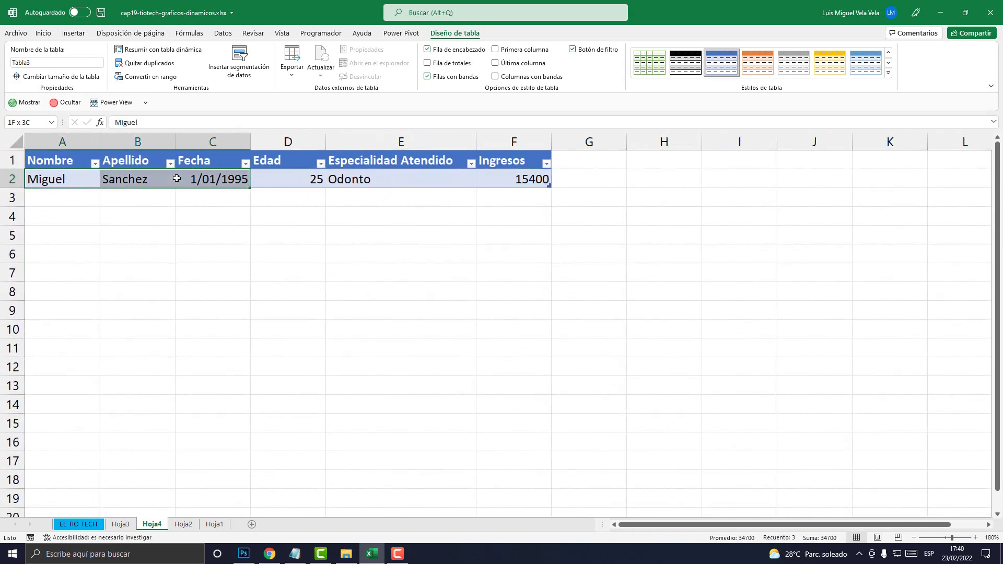
{"action": "left_click", "coordinate": [293, 184]}
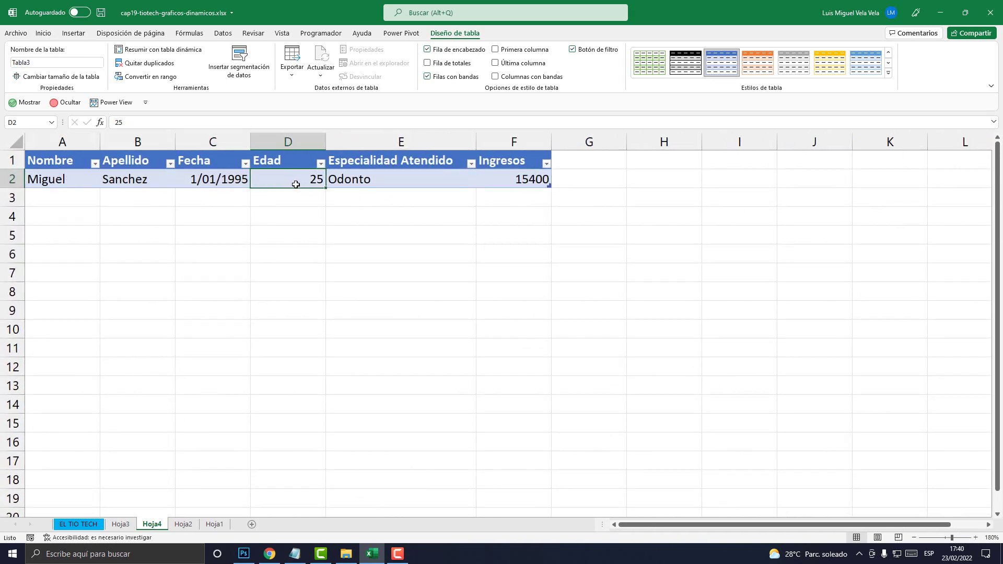
{"action": "left_click", "coordinate": [365, 180]}
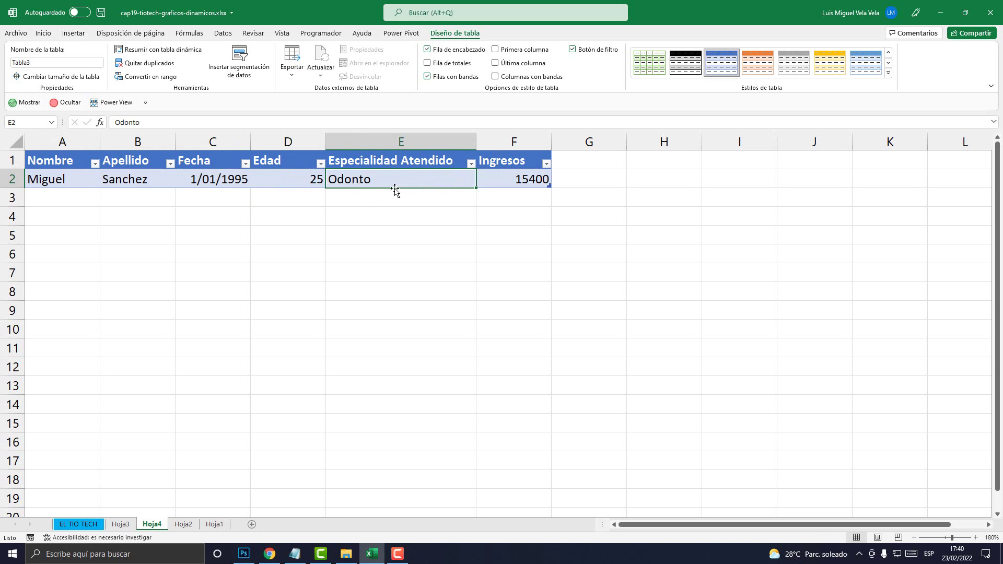
{"action": "left_click", "coordinate": [496, 177]}
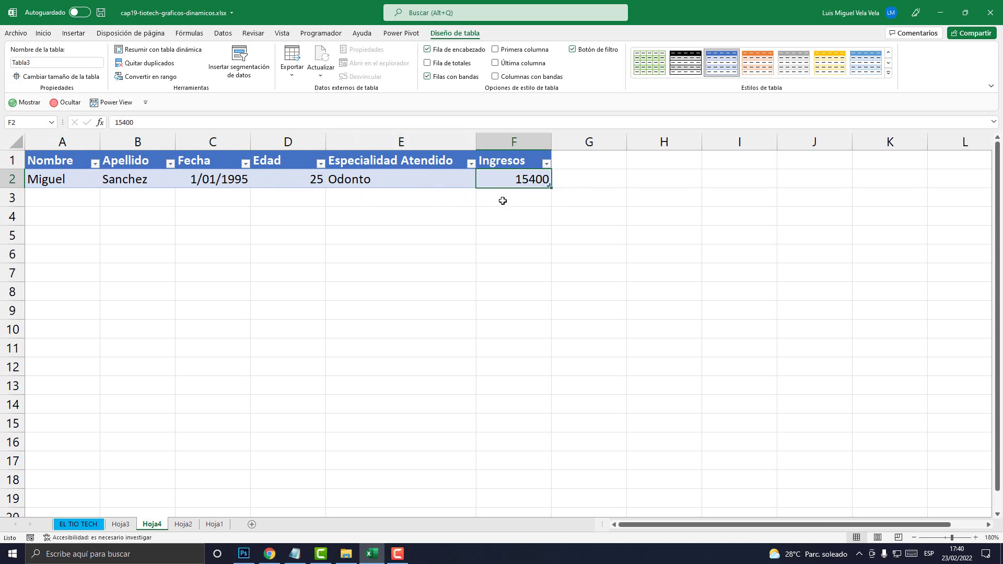
{"action": "left_click_drag", "start_coordinate": [401, 179], "coordinate": [526, 180]}
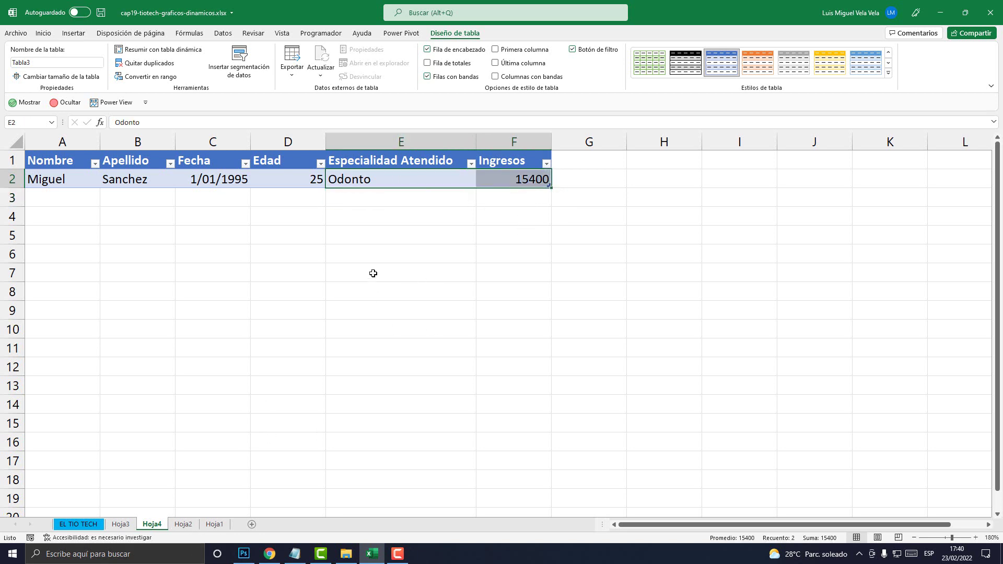
{"action": "left_click_drag", "start_coordinate": [65, 181], "coordinate": [520, 180]}
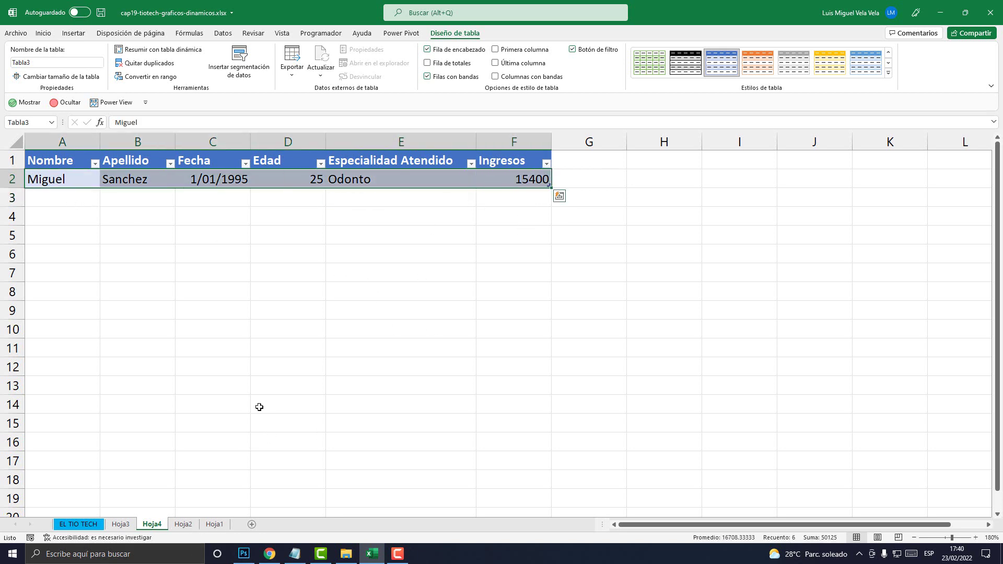
Review the Cirugía records on Hoja3, then return to the pivot table on Hoja2 and select the Periodoncia income sum
{"action": "left_click", "coordinate": [122, 524]}
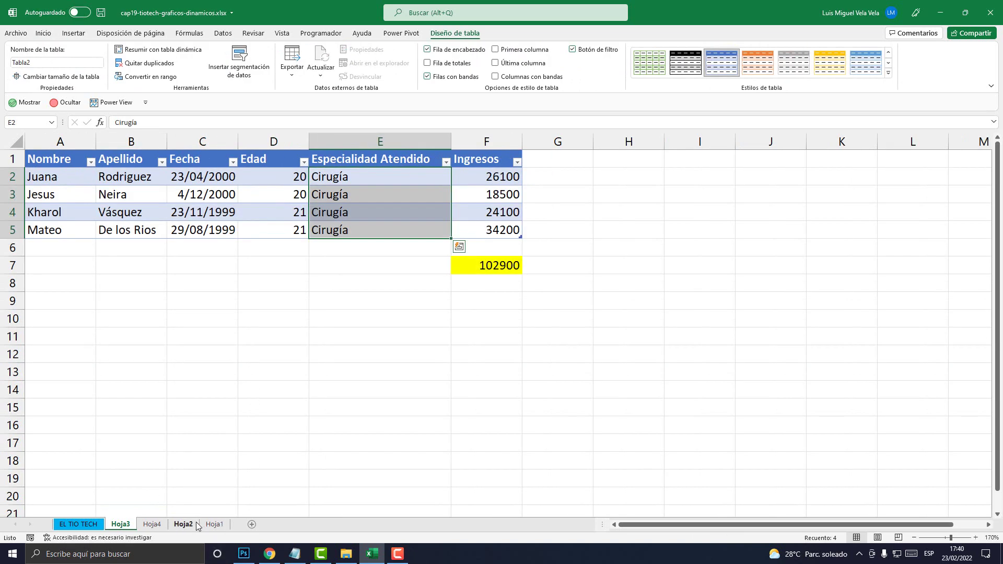
{"action": "left_click", "coordinate": [197, 525]}
{"action": "left_click", "coordinate": [191, 350]}
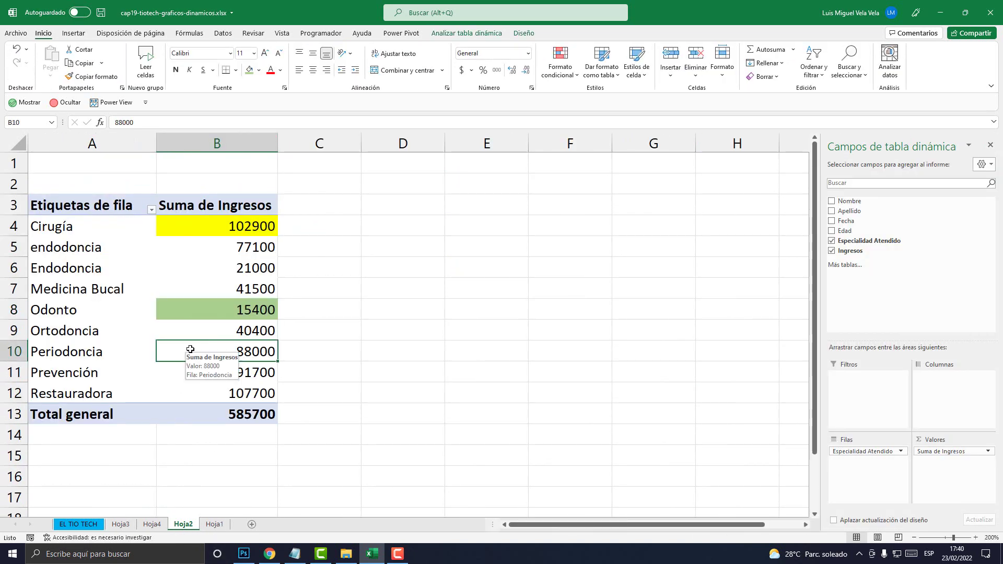